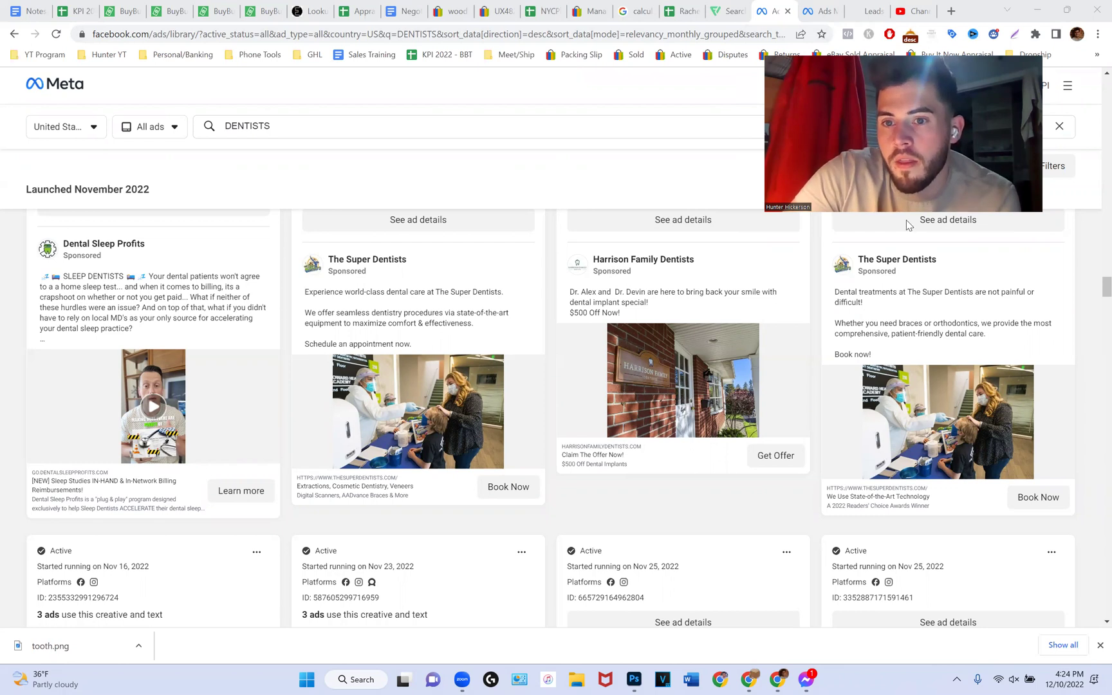
- Switch to Ads Manager, close the New Leads Campaign editor and deselect that campaign in the campaign list
click(816, 11)
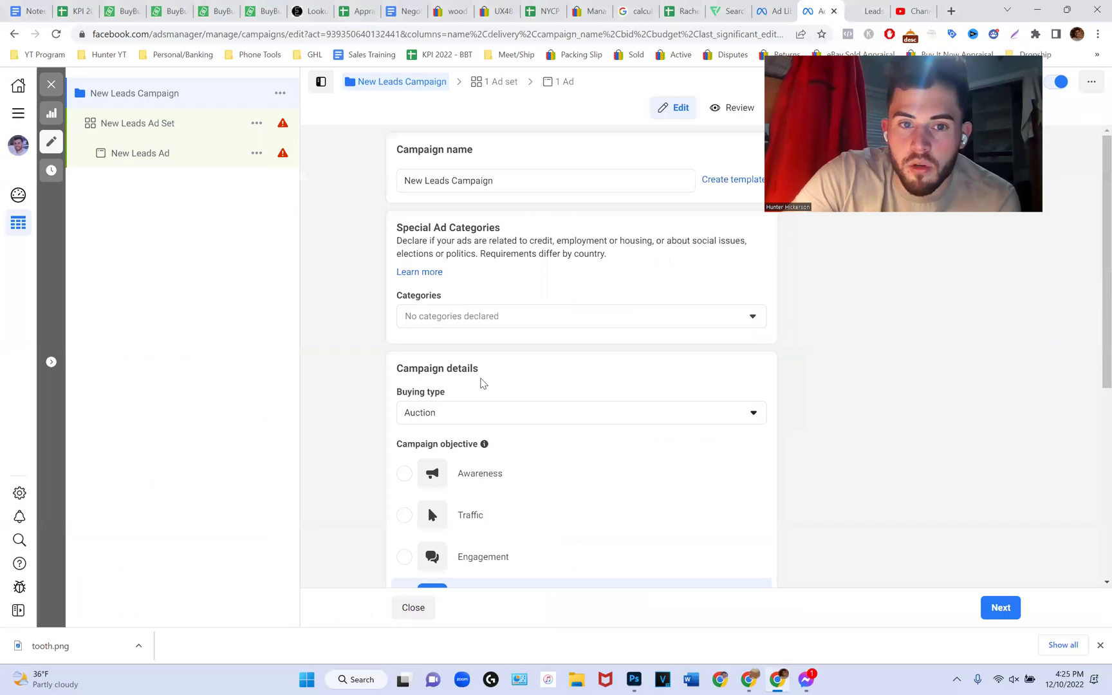
click(46, 92)
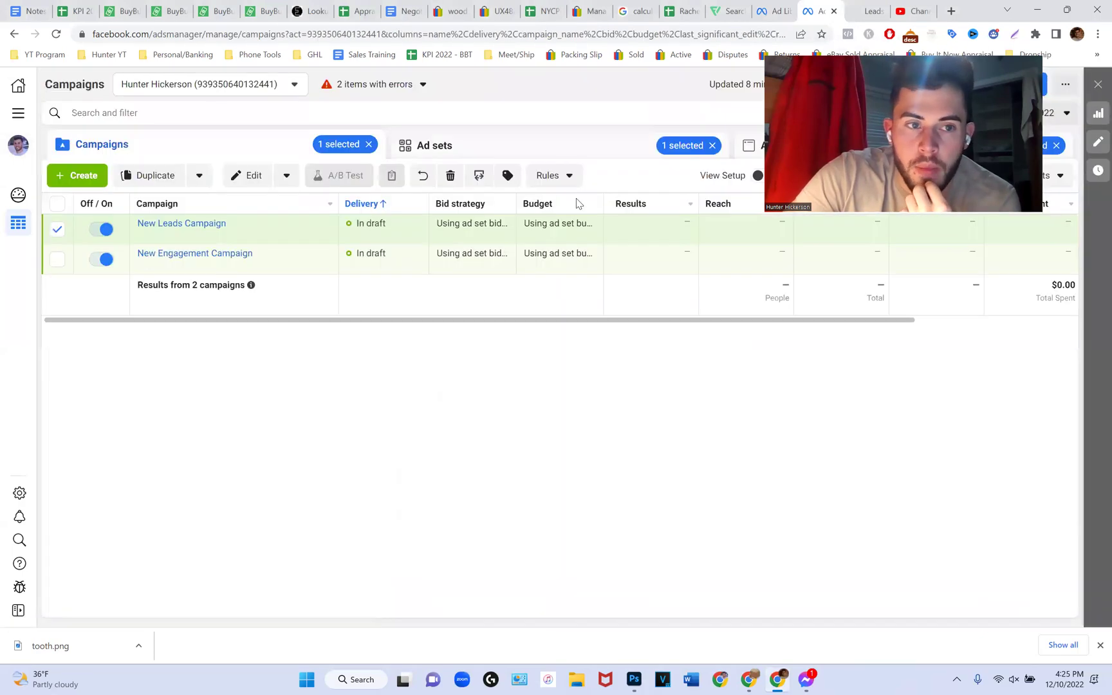
click(58, 229)
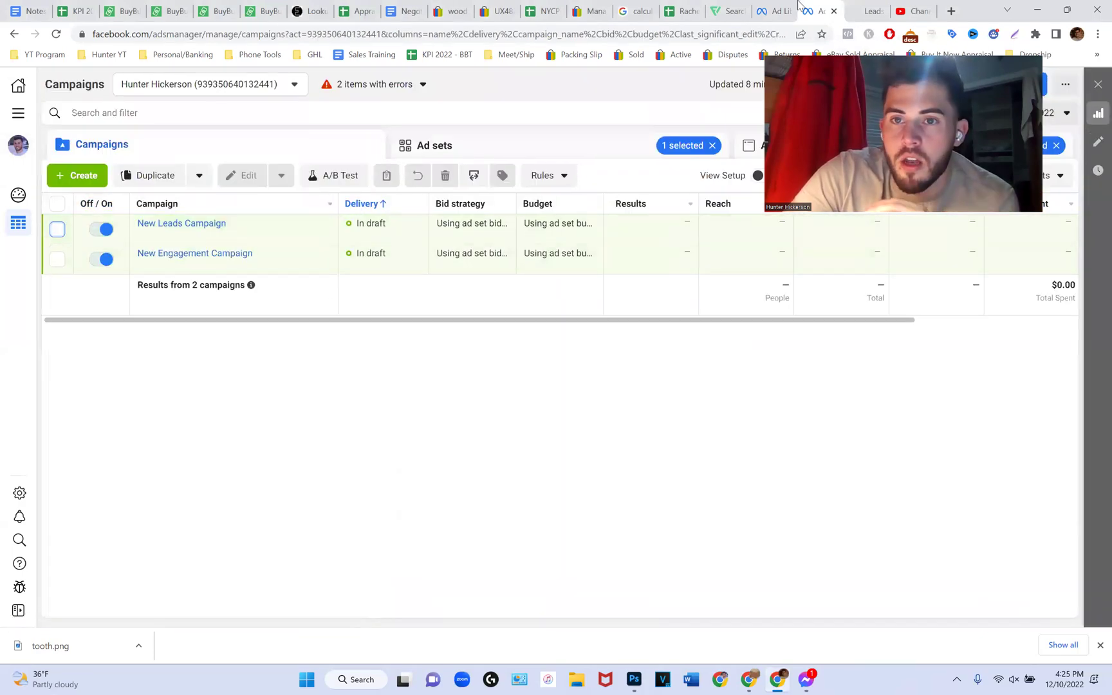
- Return to the Ad Library's DENTISTS results and examine the first ads, including the start date of the Dentist's Advantage ad
click(774, 10)
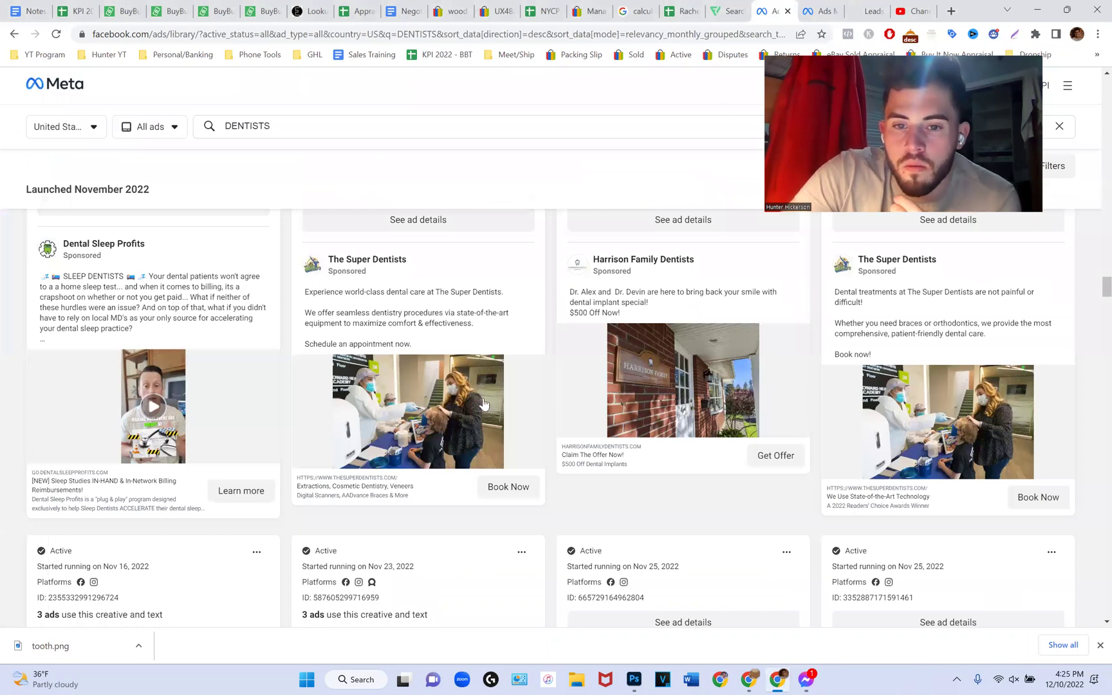
scroll(523, 320, down, 3)
scroll(1093, 223, up, 5)
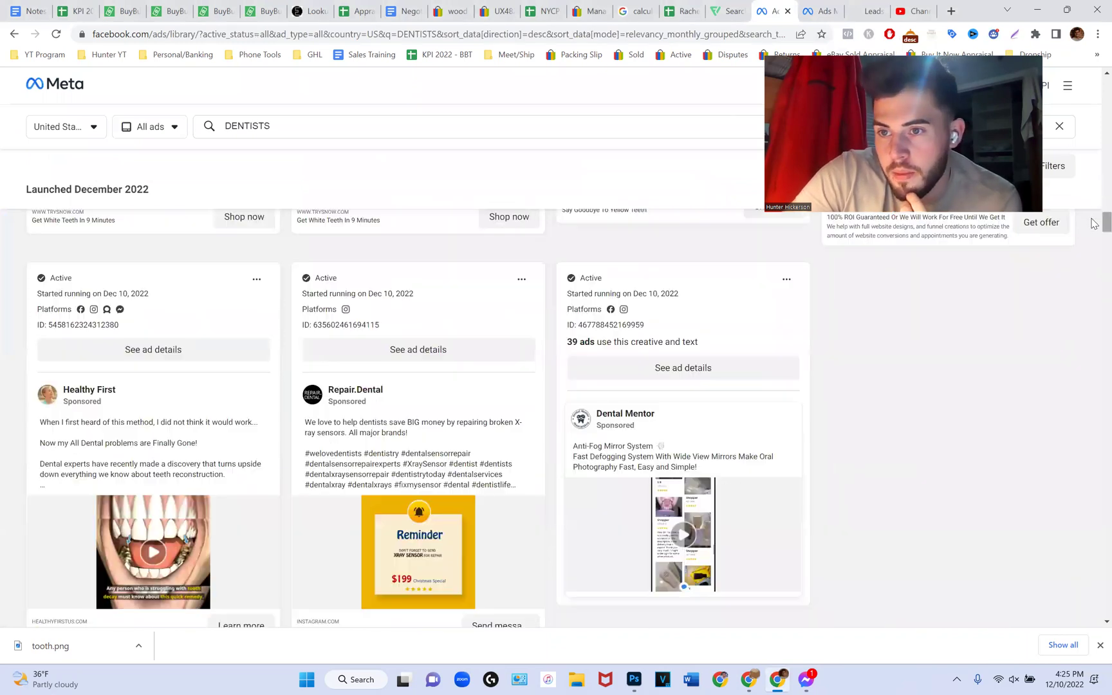
drag(1107, 222, 1095, 44)
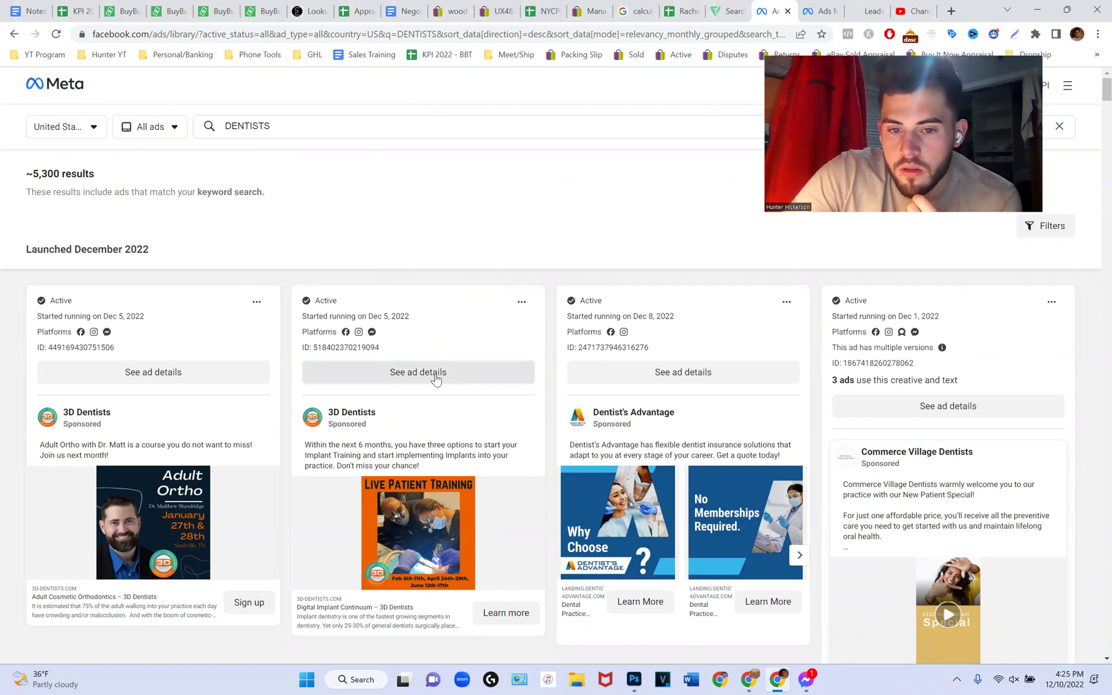
scroll(431, 377, down, 1)
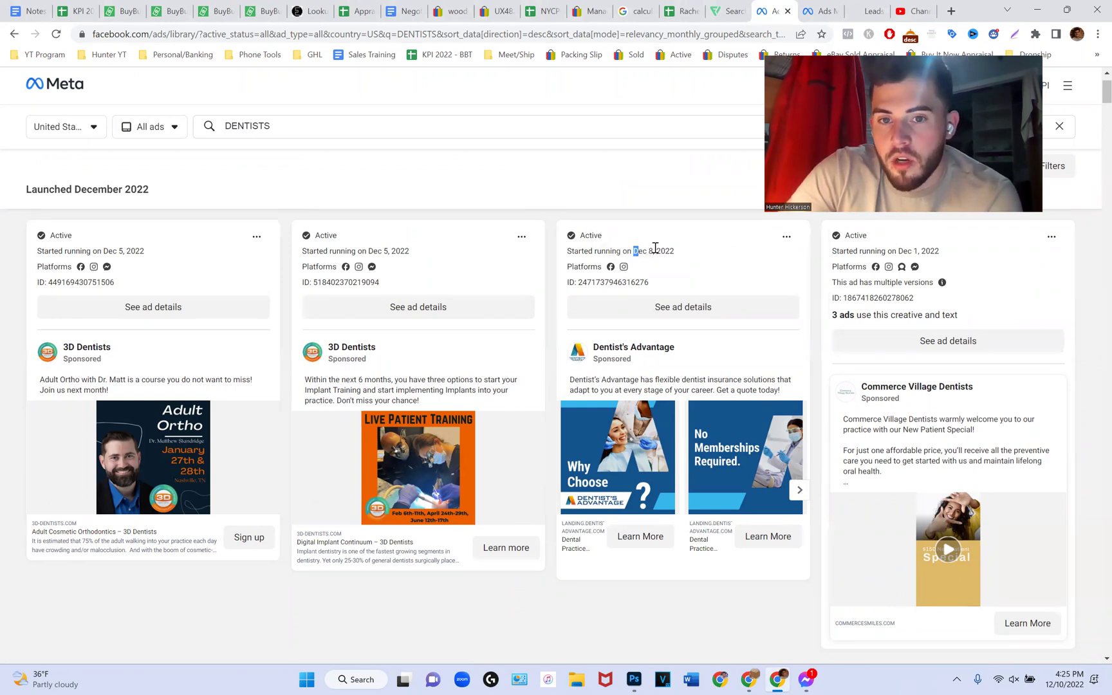
drag(658, 247, 656, 250)
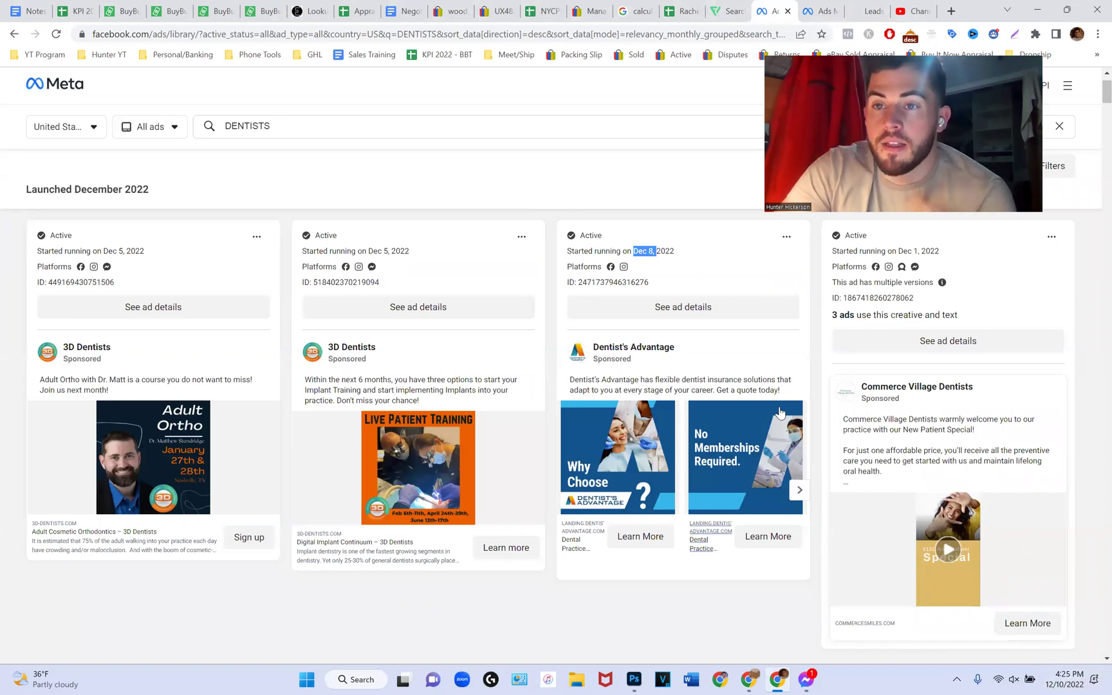
click(494, 584)
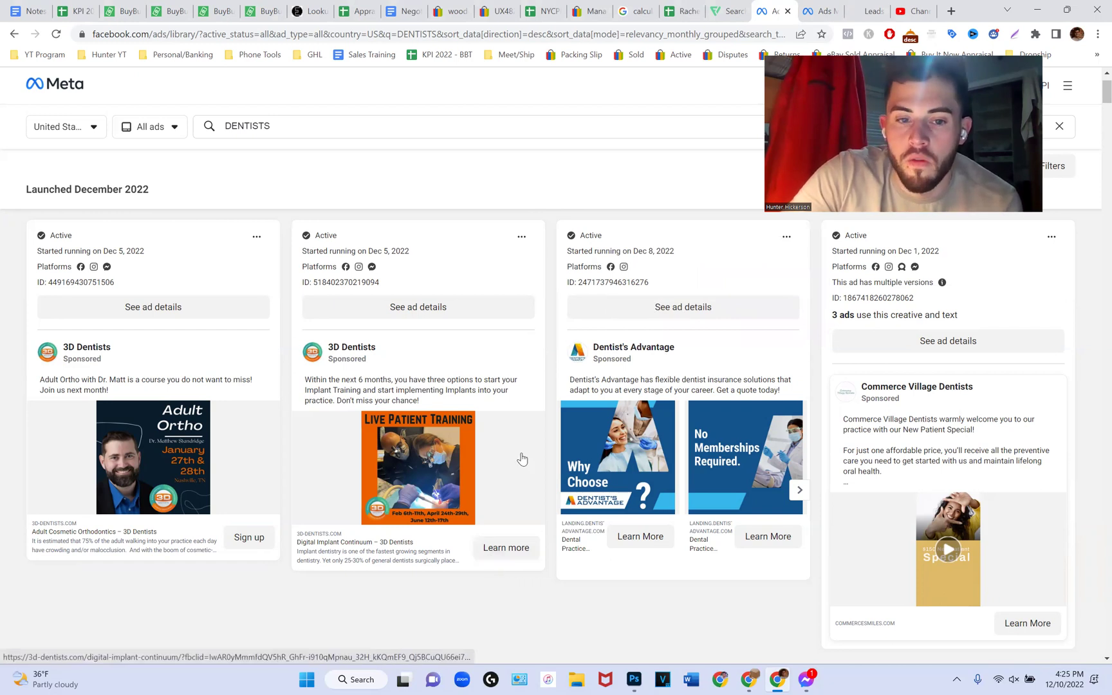
- Examine the December 2022 ads from 3D Dentists through The Cosmetic Dentists of Austin and The Dentist's Choice Hand Piece Repair
scroll(535, 447, down, 2)
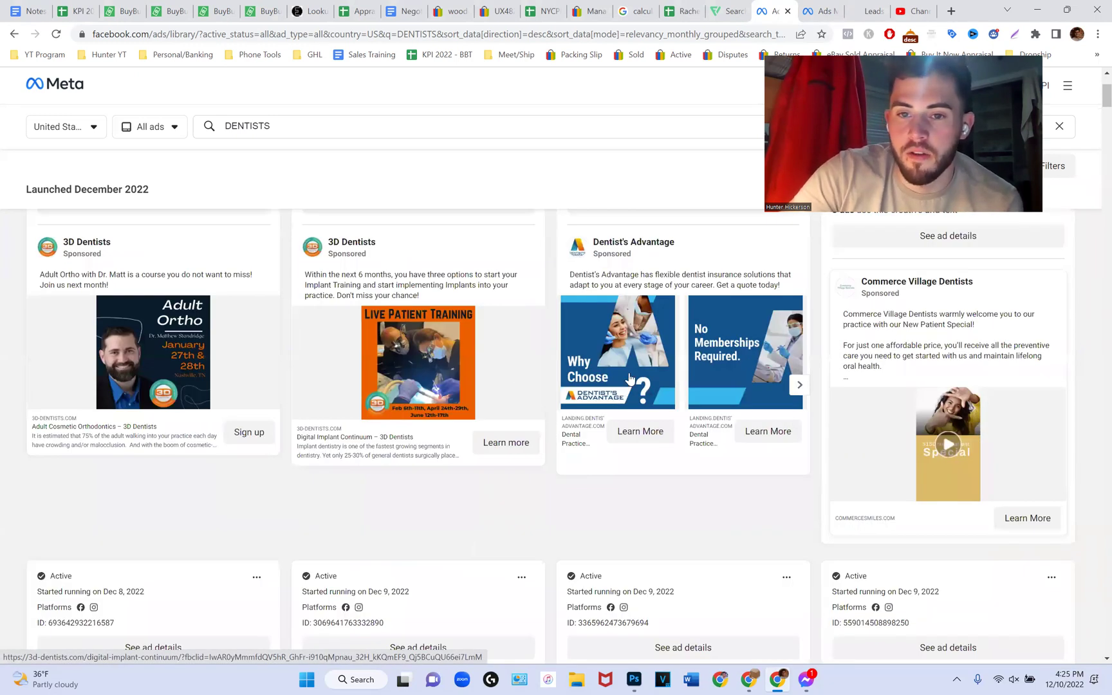
scroll(630, 379, down, 1)
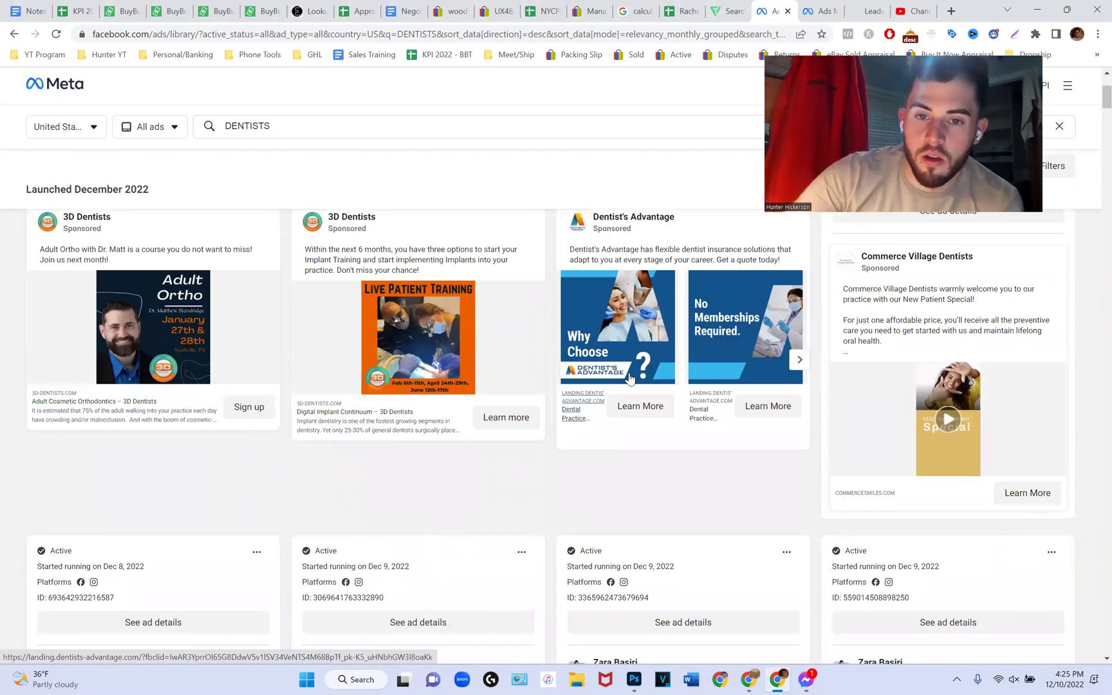
scroll(521, 484, down, 2)
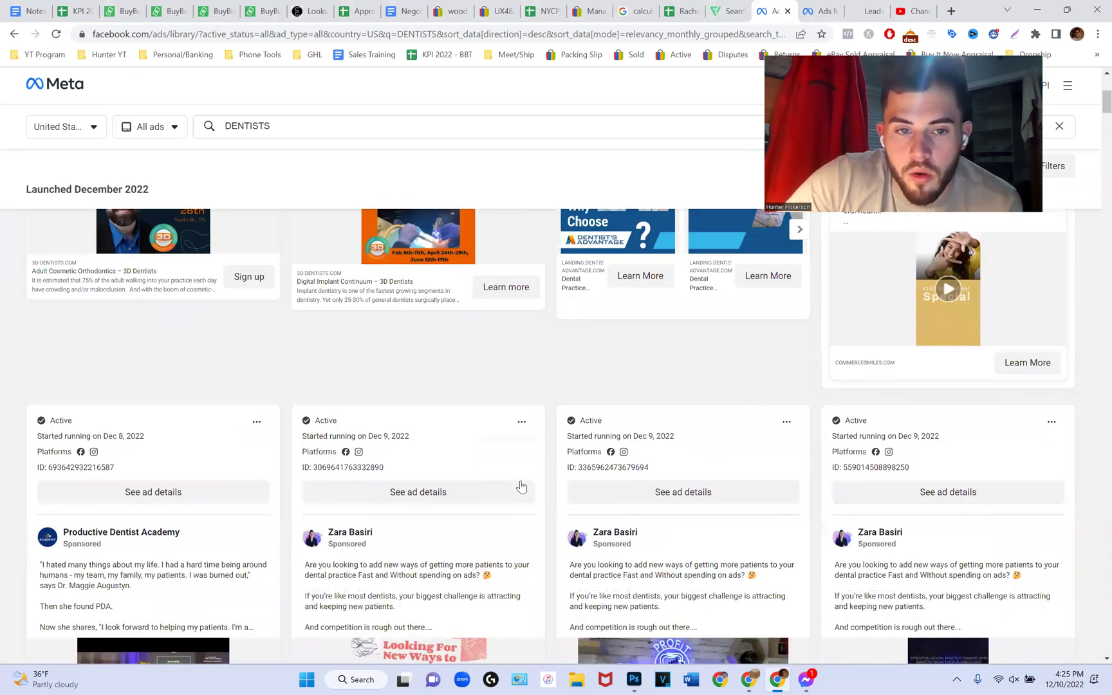
scroll(522, 484, down, 6)
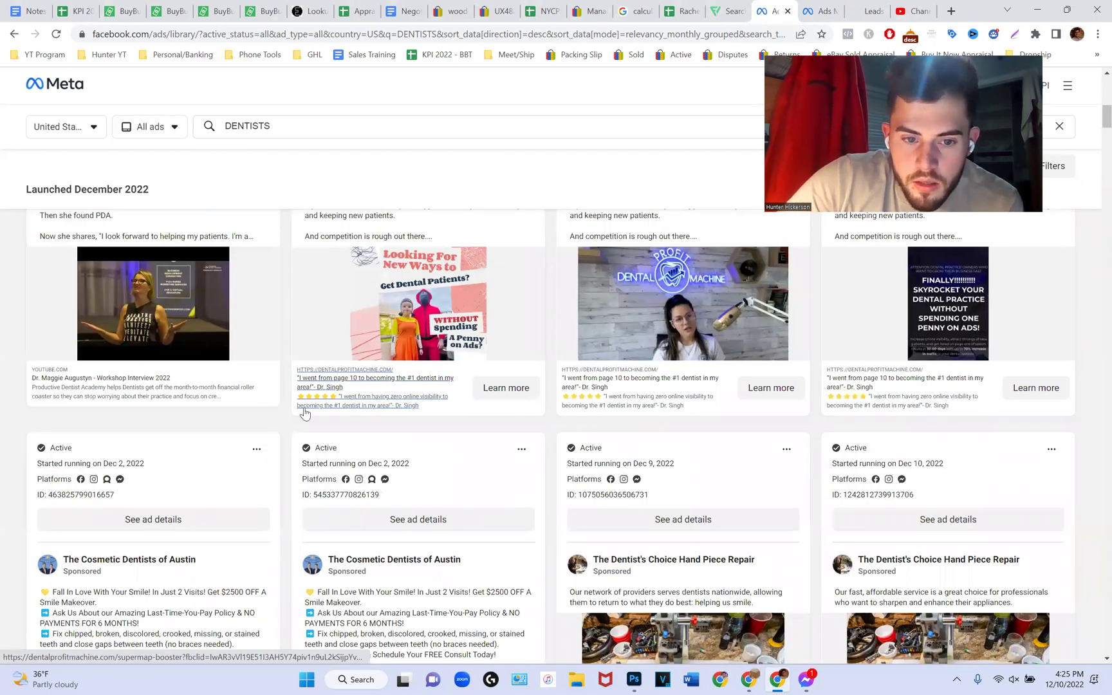
scroll(716, 454, down, 3)
scroll(693, 442, up, 1)
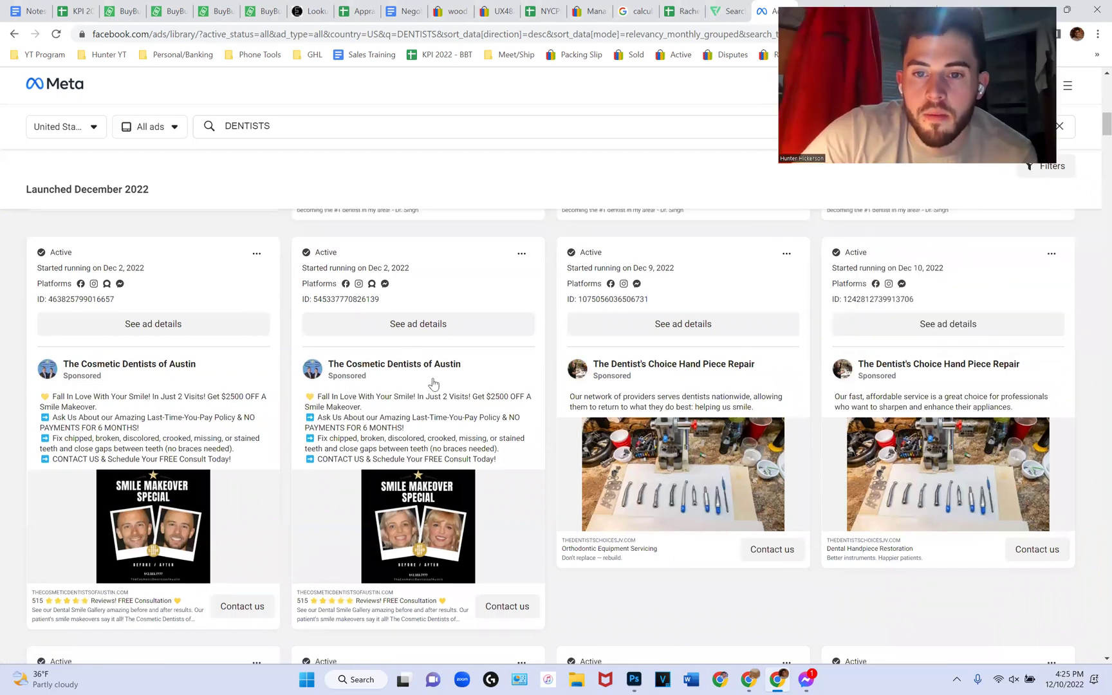
scroll(518, 278, down, 3)
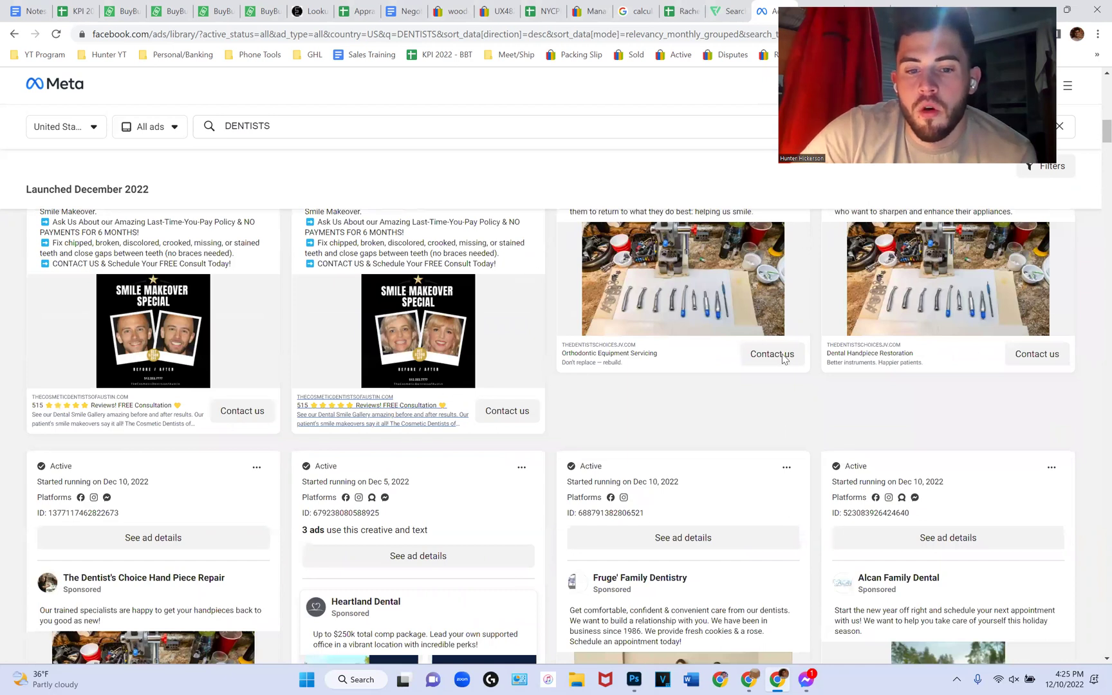
scroll(783, 359, down, 1)
scroll(276, 490, up, 4)
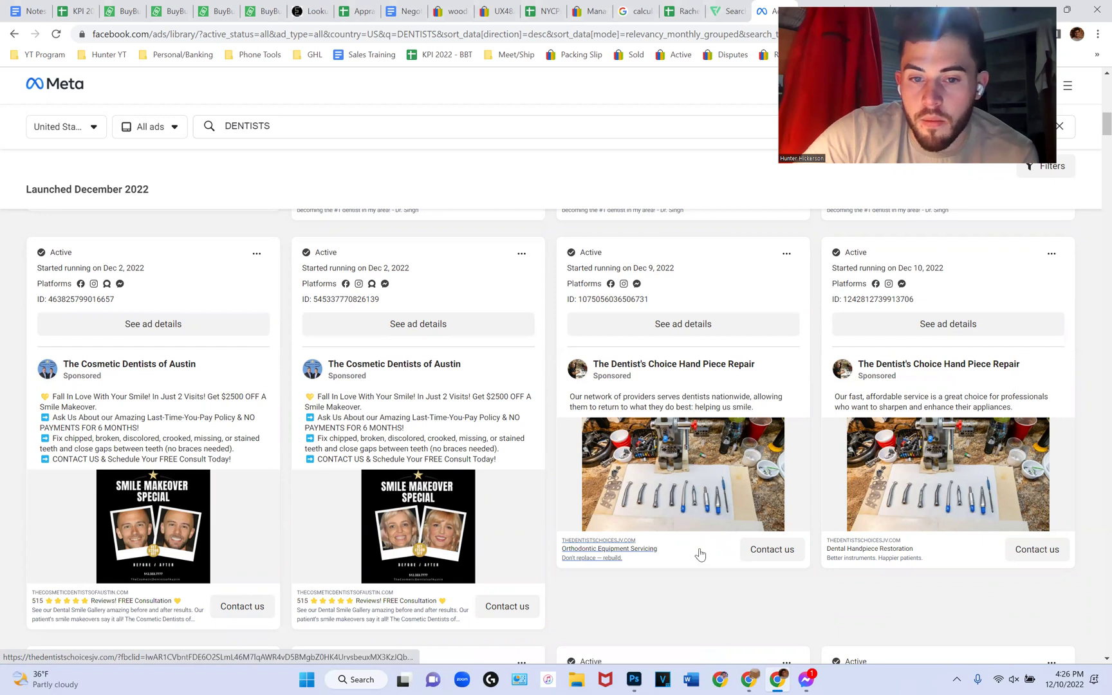
scroll(747, 521, down, 2)
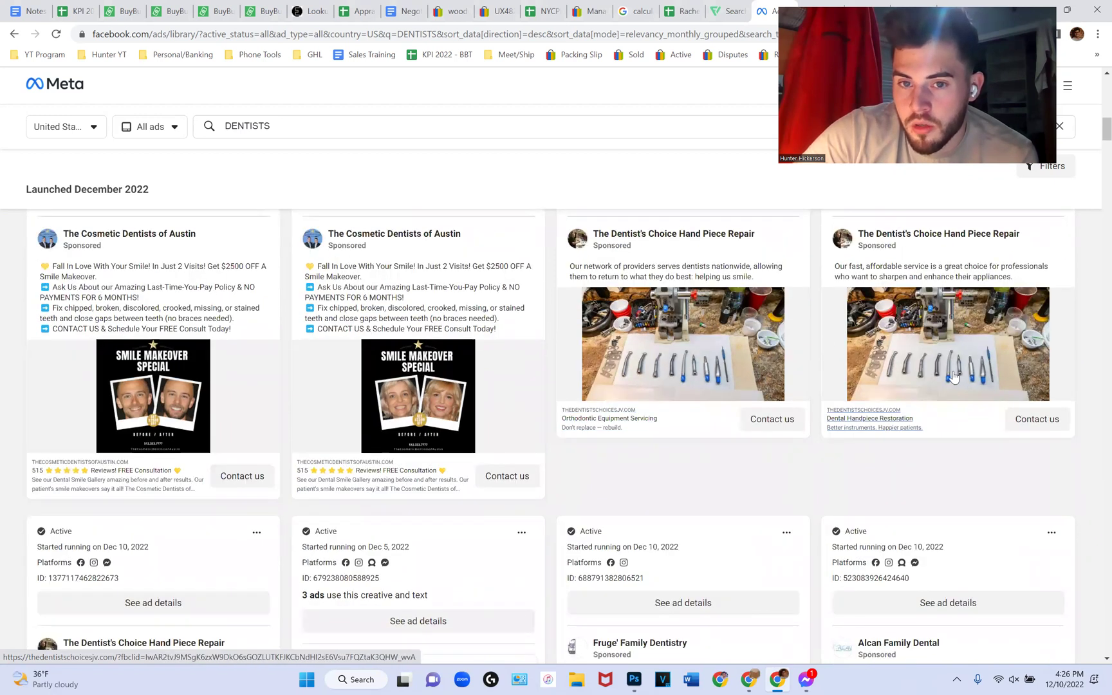
scroll(799, 325, down, 3)
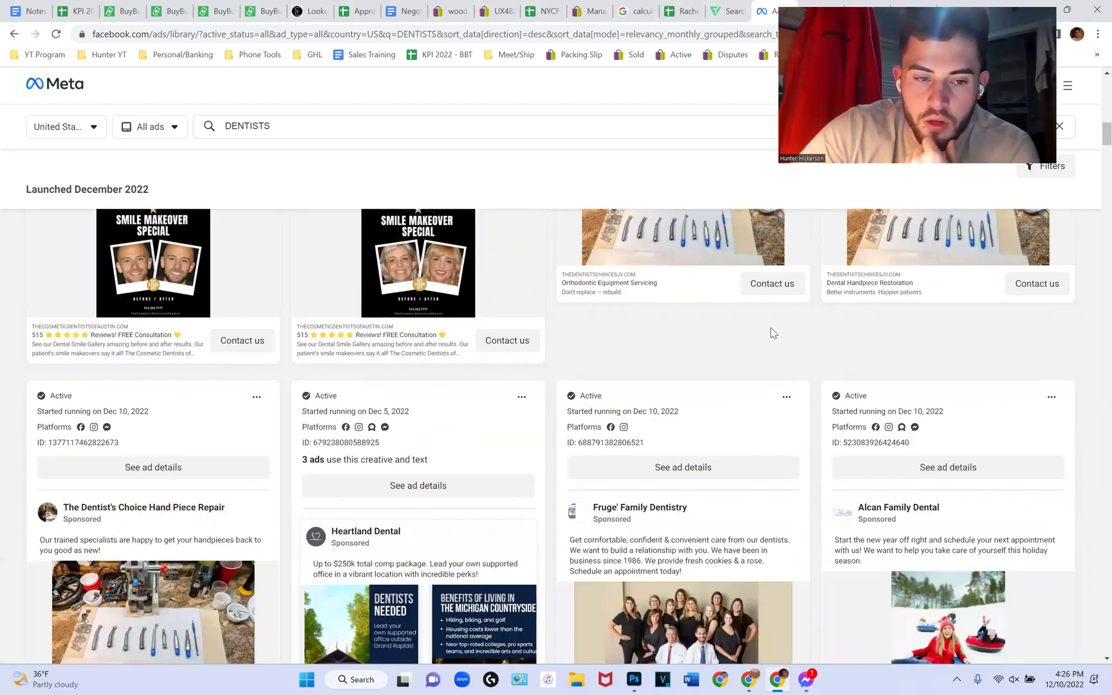
- Review the offers and creatives in the Heartland Dental, Fruge' Family Dentistry, Alcan Family Dental, Clarifee and The Dental Hub ads
scroll(621, 346, down, 2)
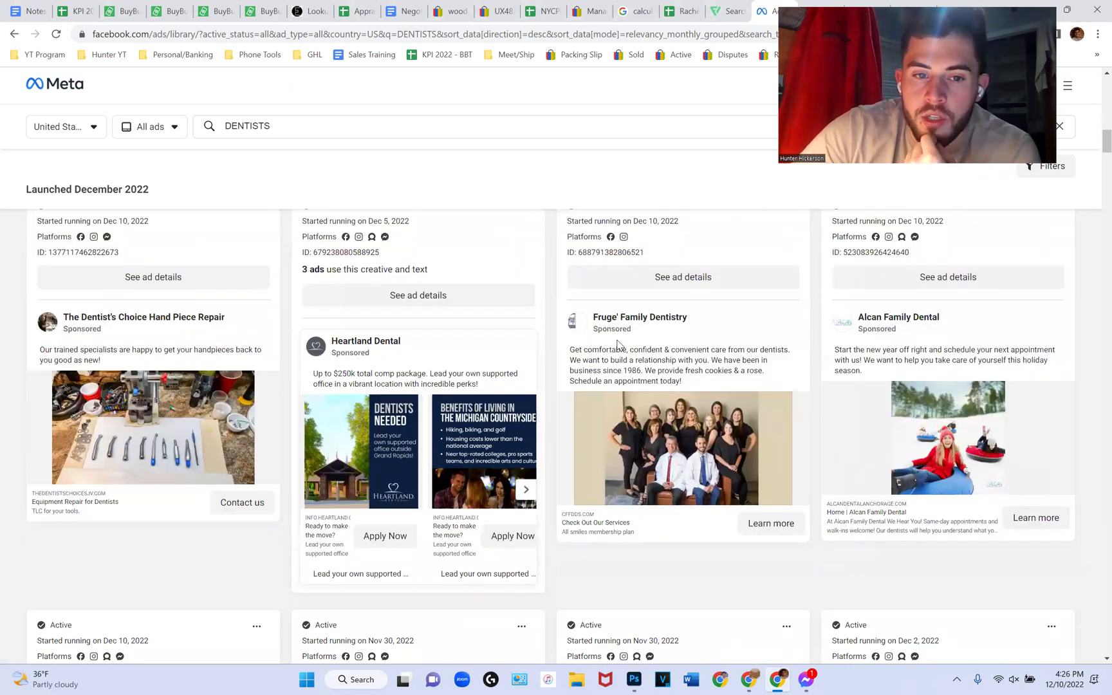
scroll(618, 346, down, 1)
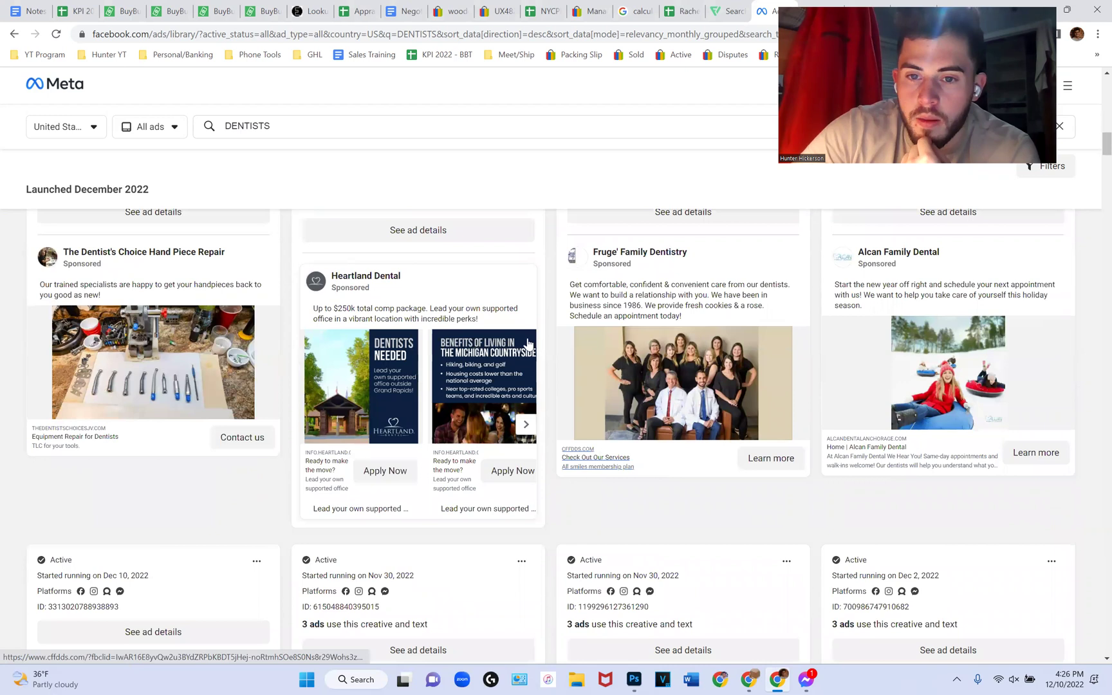
scroll(507, 346, down, 1)
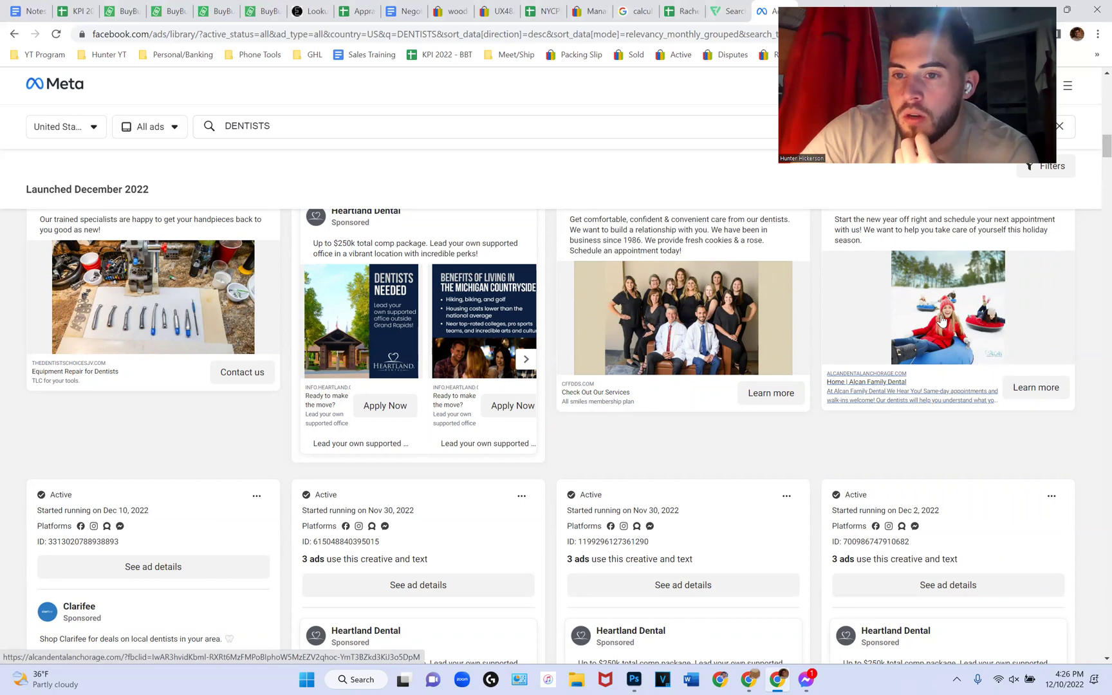
scroll(869, 312, down, 1)
scroll(721, 312, down, 4)
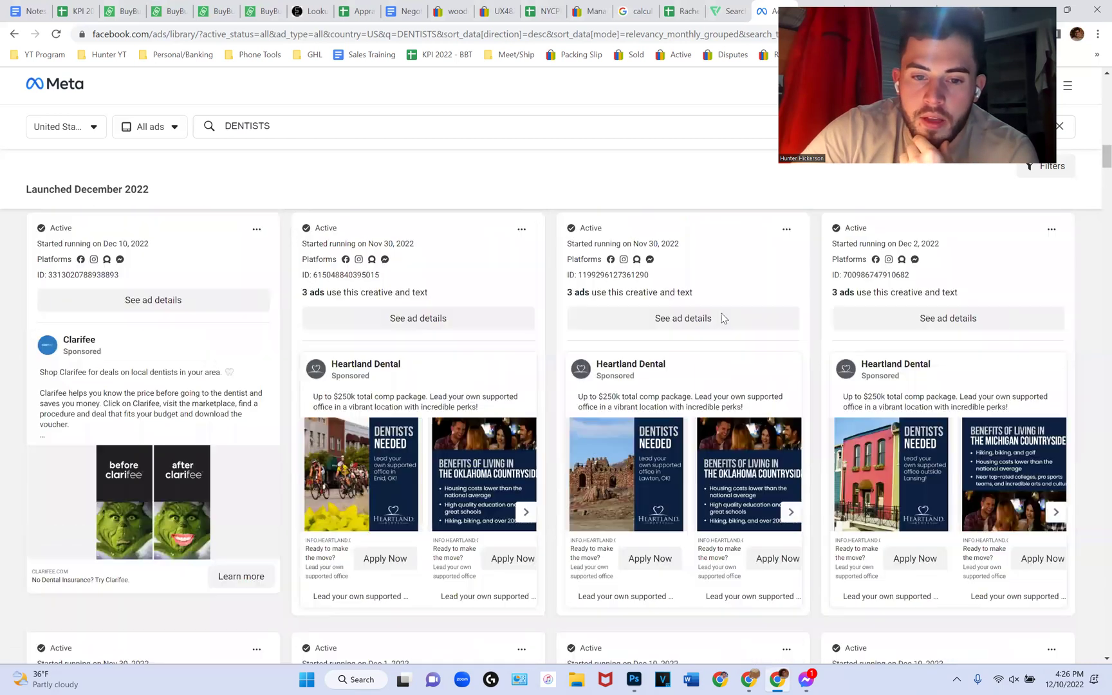
scroll(616, 364, down, 2)
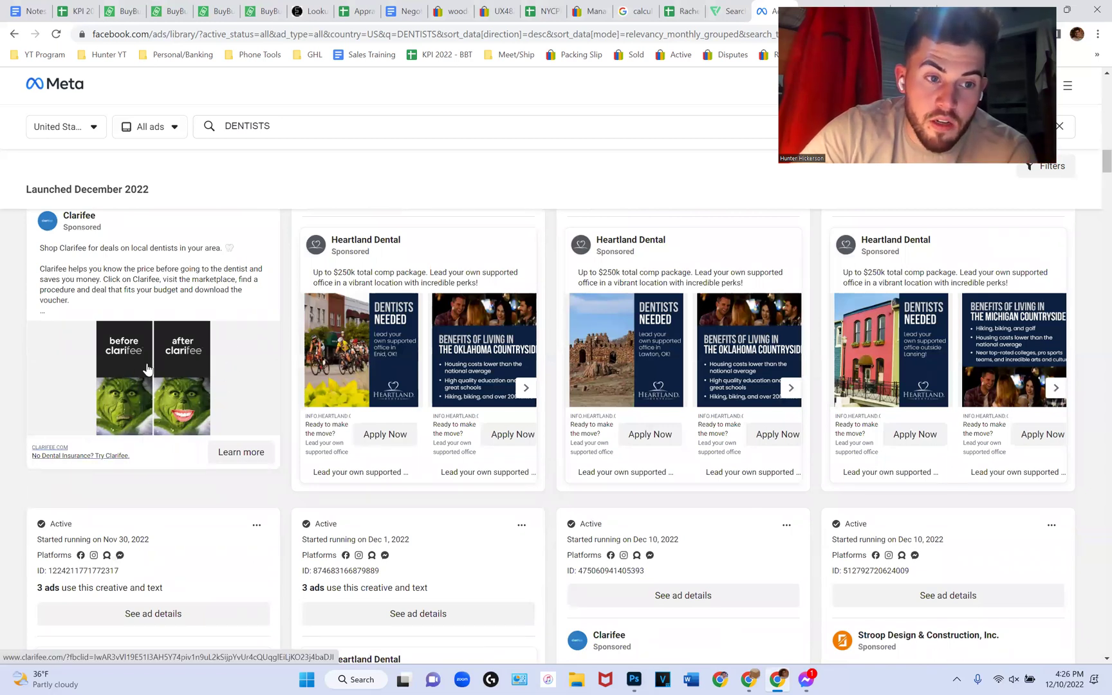
scroll(659, 301, down, 1)
scroll(659, 300, down, 3)
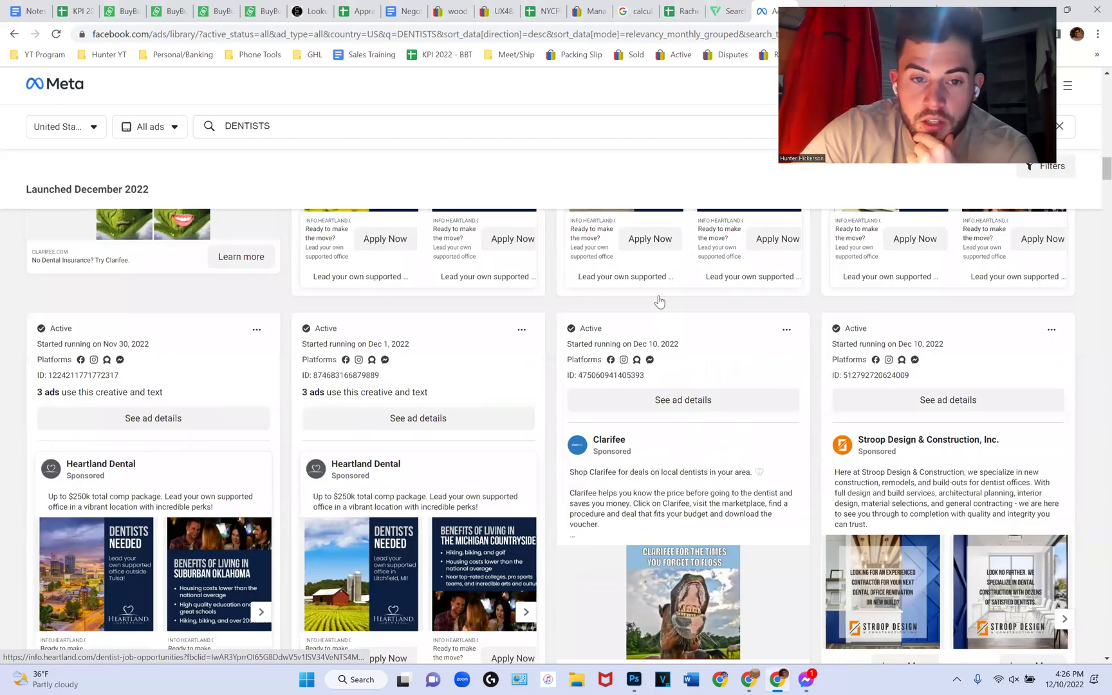
scroll(699, 289, down, 6)
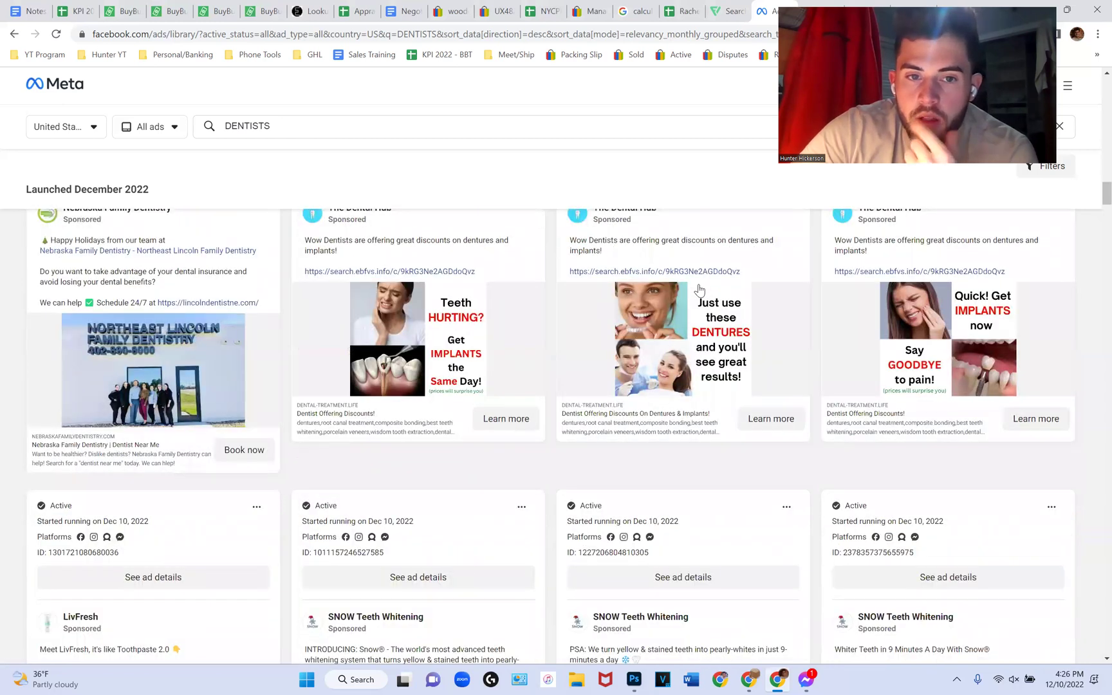
scroll(779, 291, down, 1)
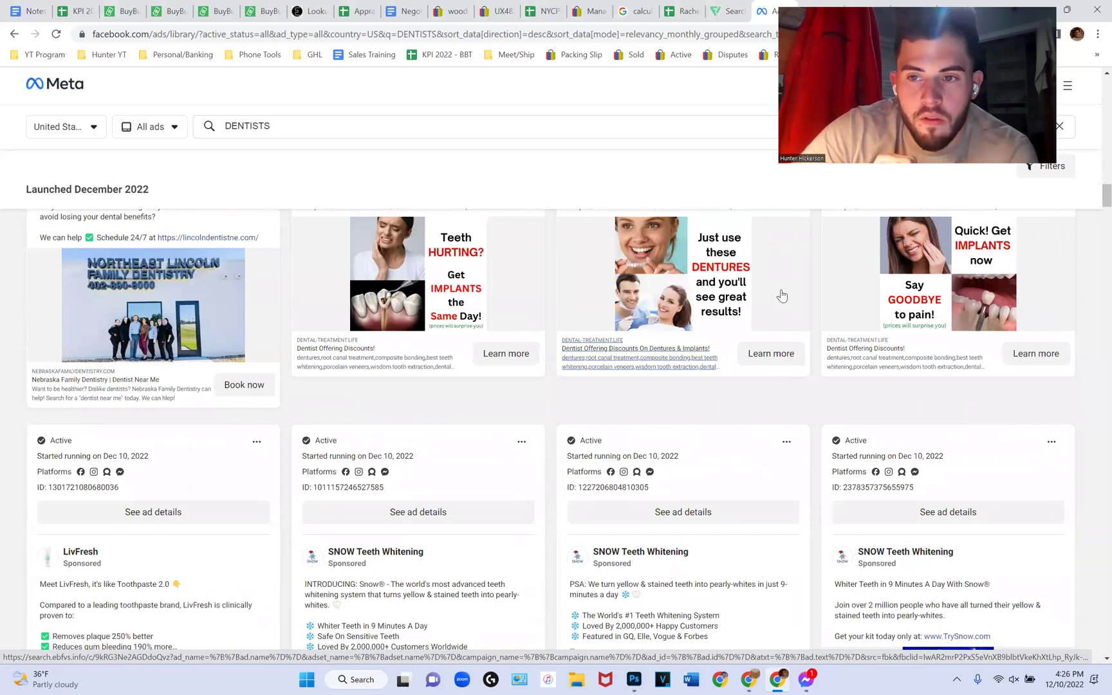
- Compare the Nebraska Family Dentistry and The Dental Hub ads with the earlier Heartland Dental, Clarifee and Fruge' Family Dentistry ads
scroll(825, 318, up, 2)
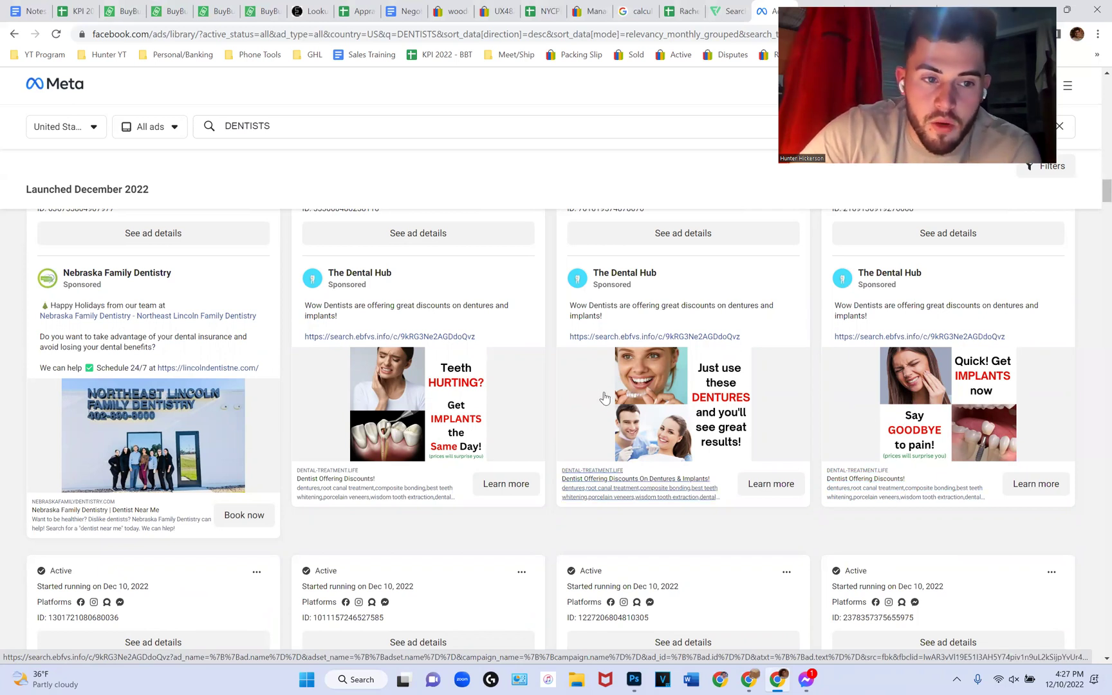
scroll(288, 475, down, 2)
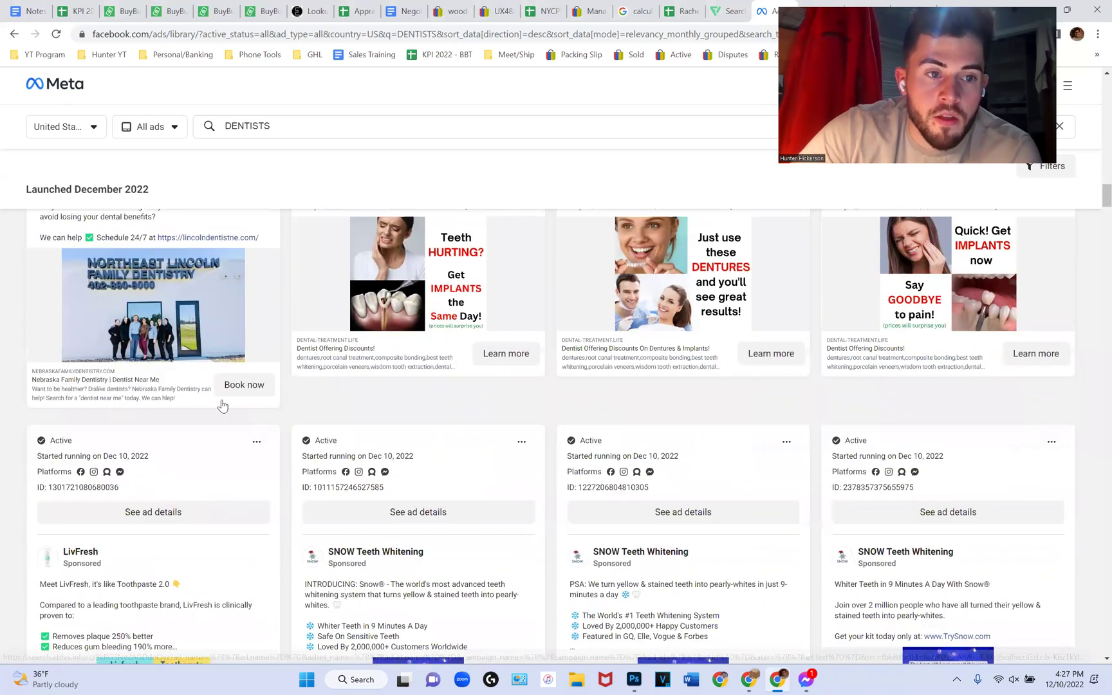
scroll(111, 395, up, 1)
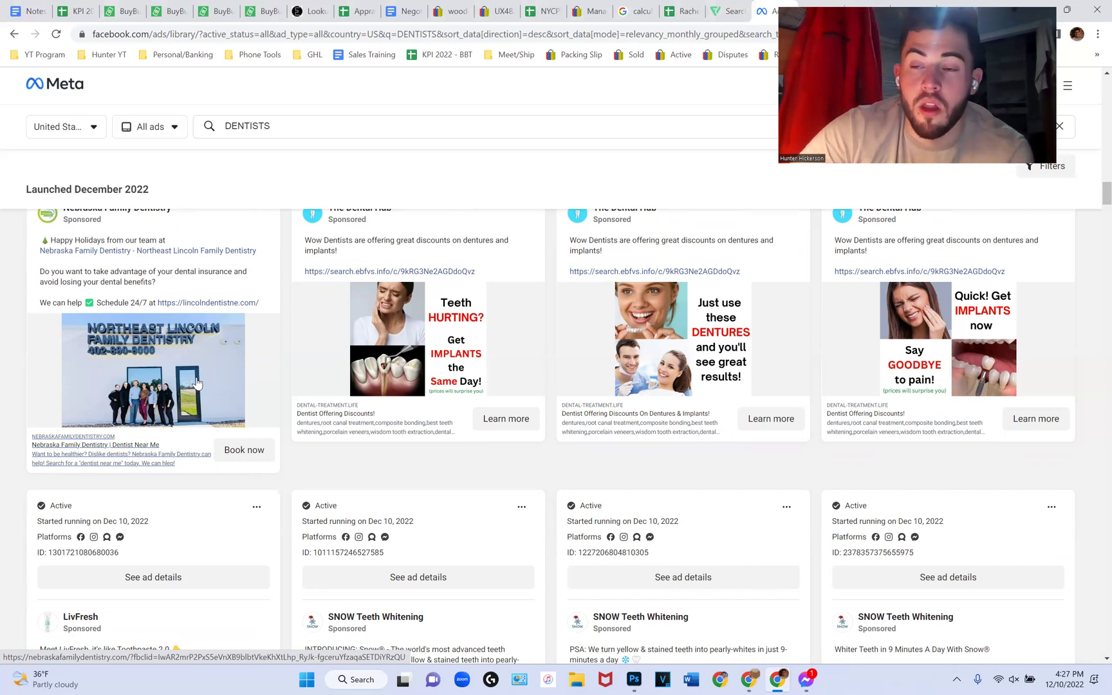
scroll(804, 446, up, 2)
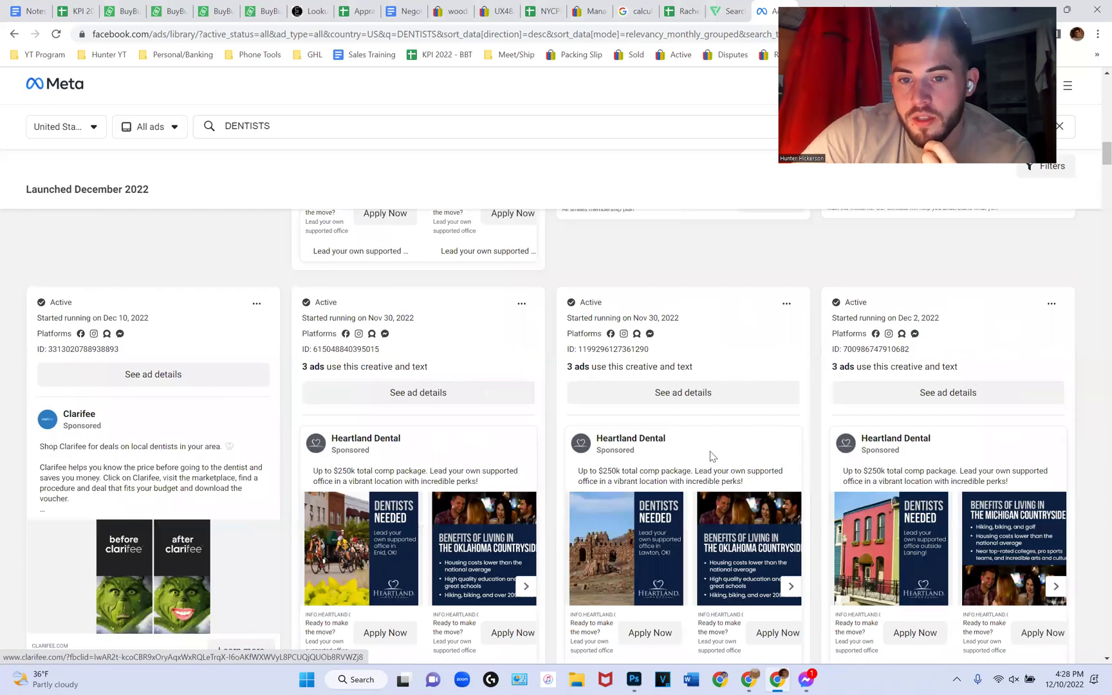
scroll(651, 489, down, 5)
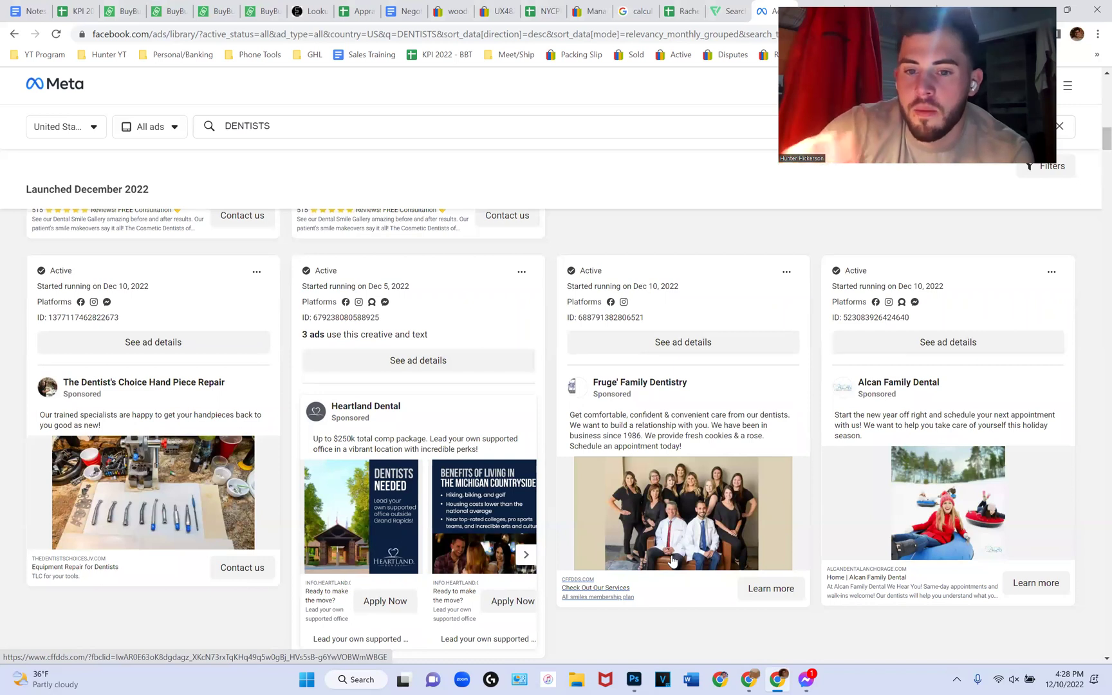
scroll(690, 600, down, 2)
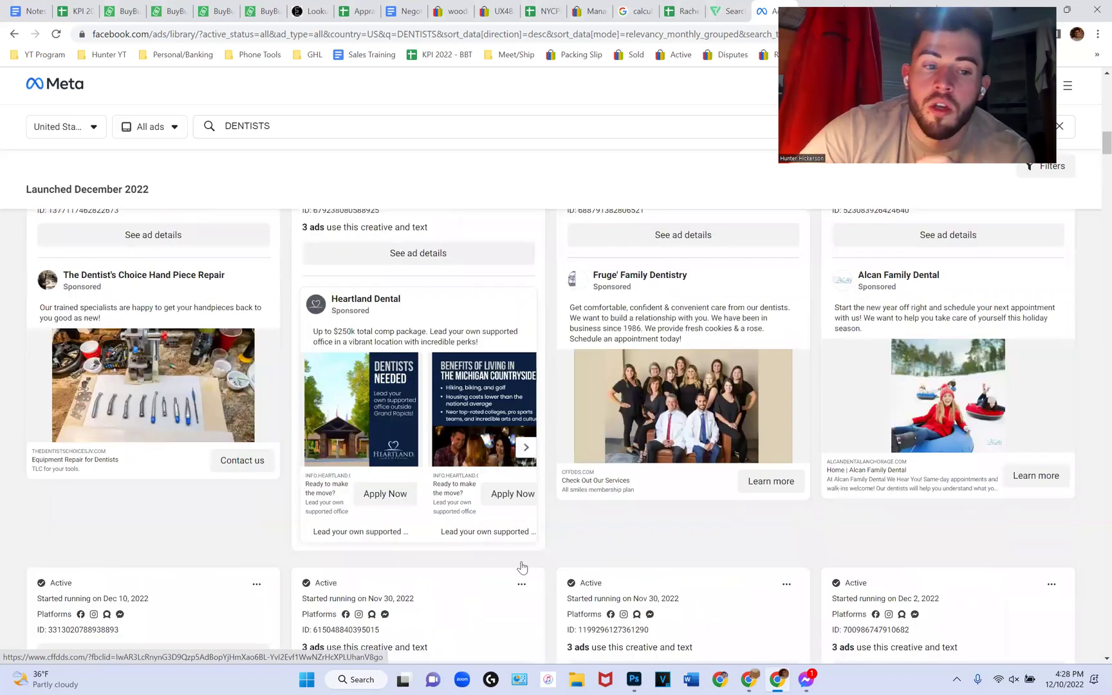
scroll(122, 436, down, 7)
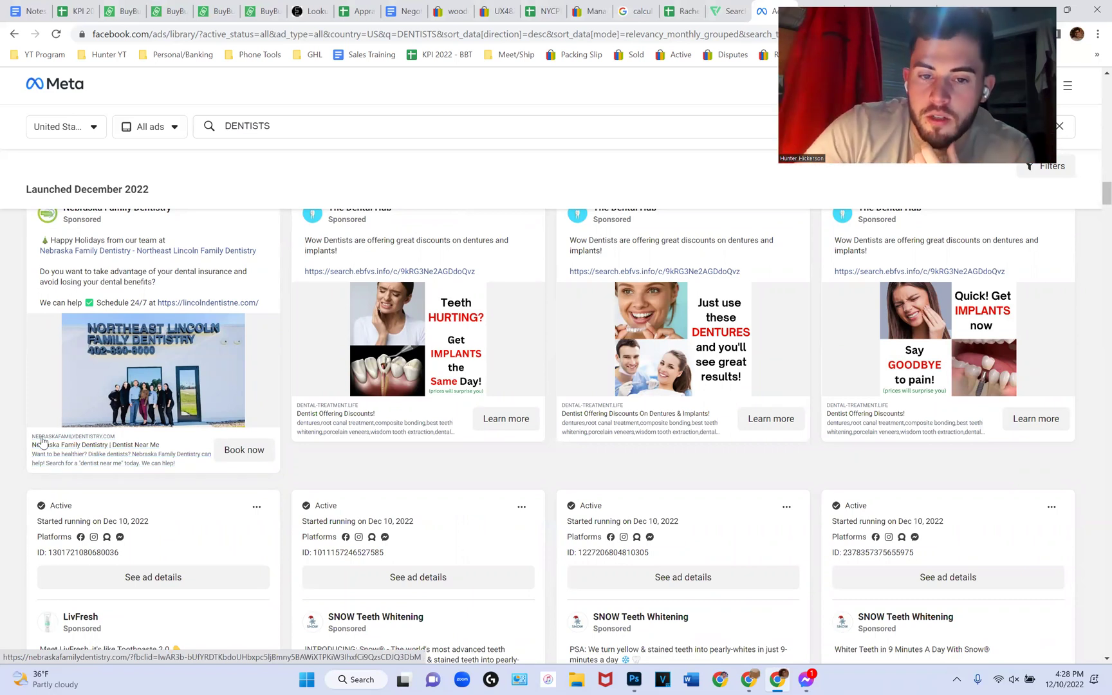
- Browse past the LivFresh and SNOW Teeth Whitening ads to the dentist ads launched in November 2022
scroll(260, 389, down, 4)
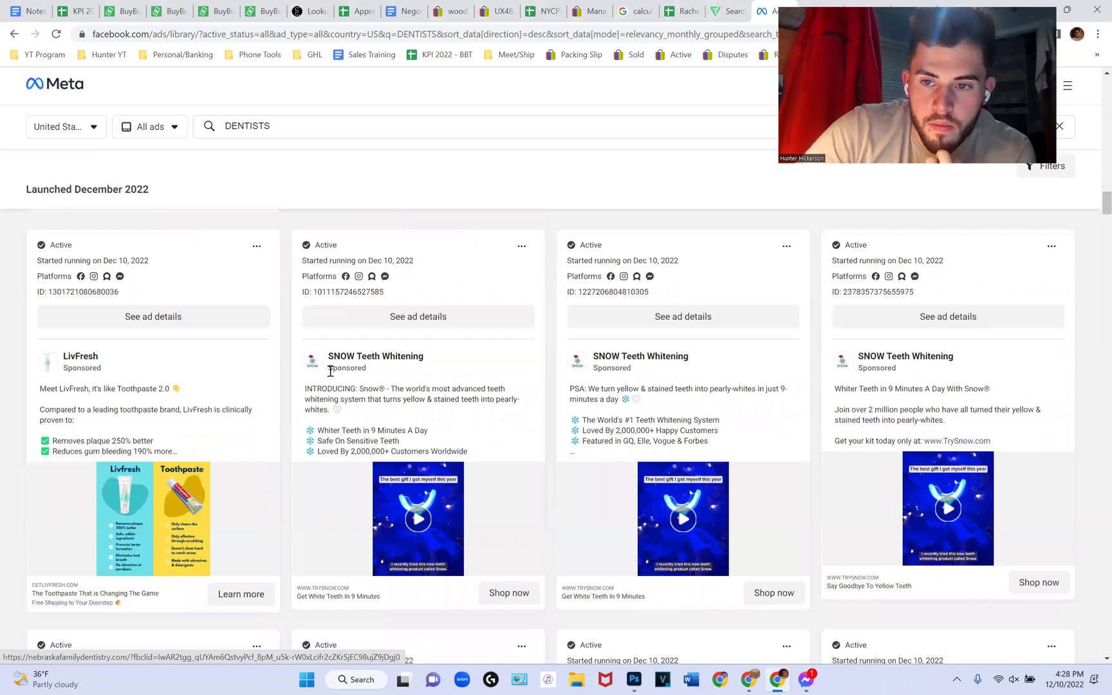
scroll(331, 371, down, 10)
scroll(330, 374, down, 10)
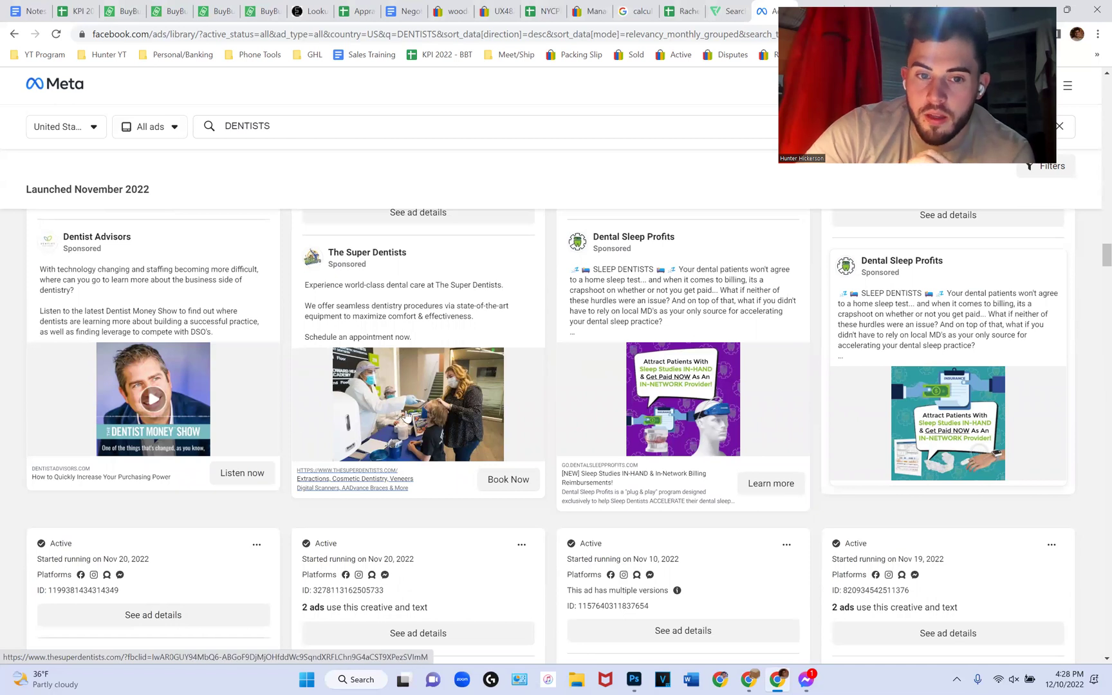
- Browse the remaining November 2022 dentist ads and the October 2022 ads from The Super Dentists, The Dentist Money Coach and Family Dental Practice
scroll(425, 412, down, 7)
scroll(476, 398, down, 2)
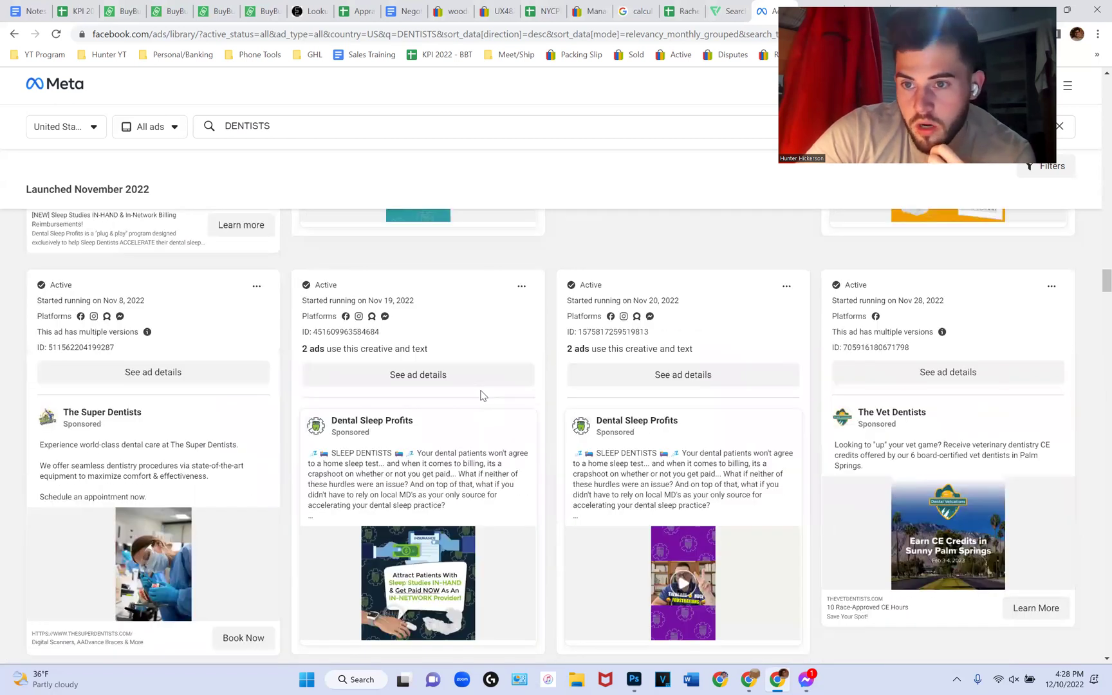
scroll(484, 395, down, 5)
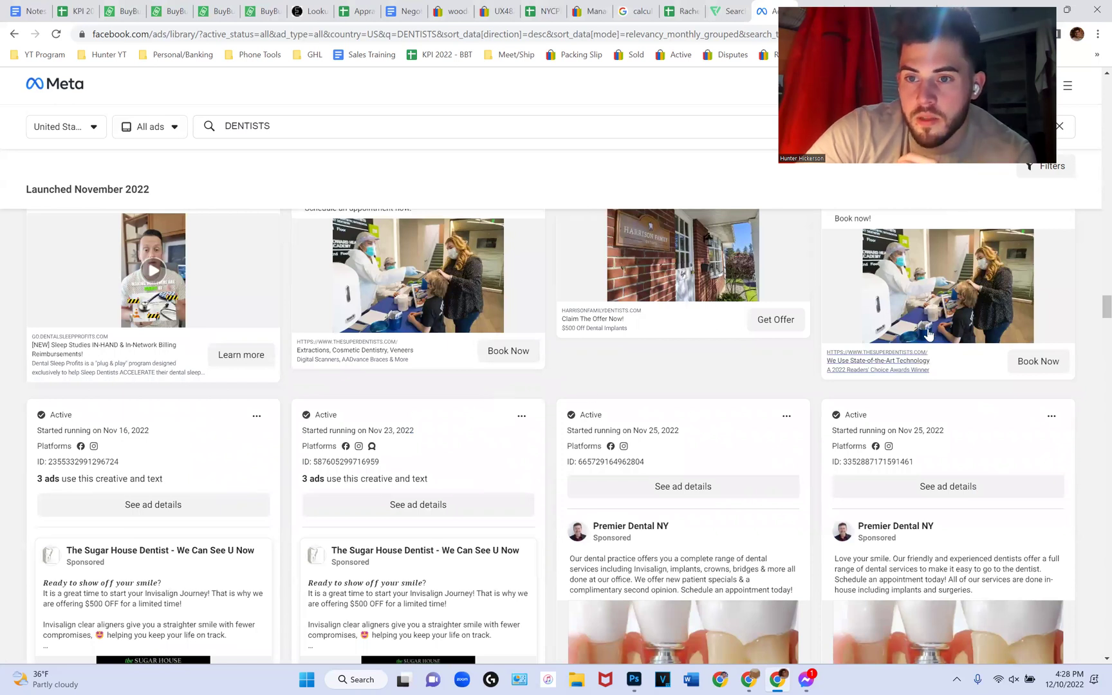
scroll(943, 343, down, 7)
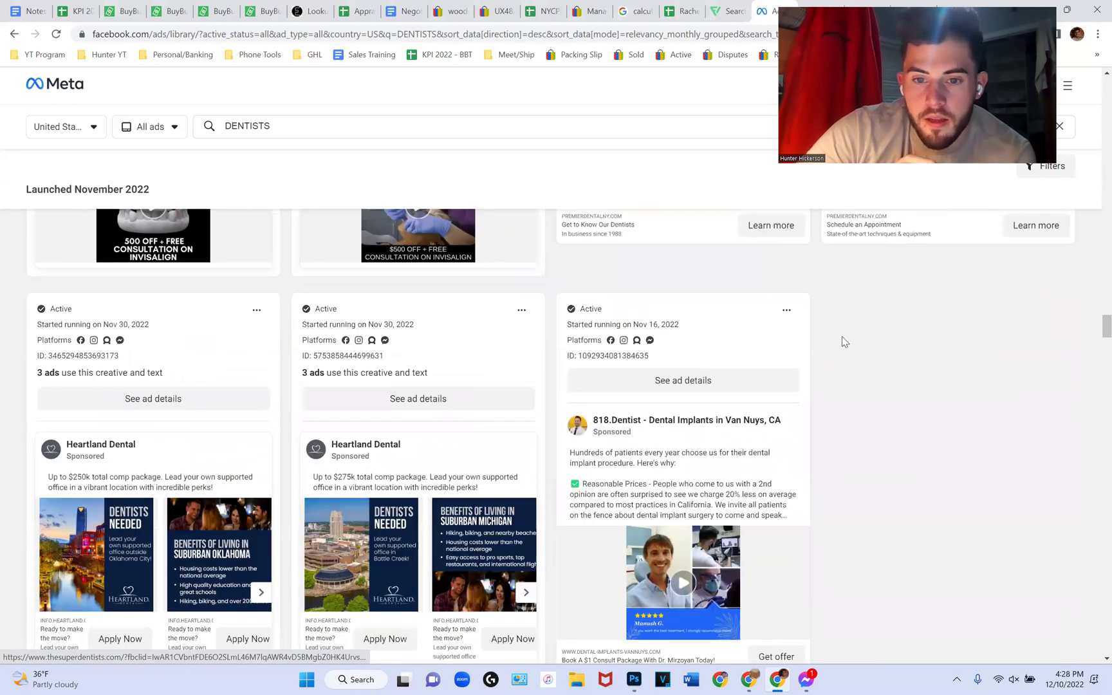
scroll(844, 342, down, 5)
scroll(800, 345, down, 10)
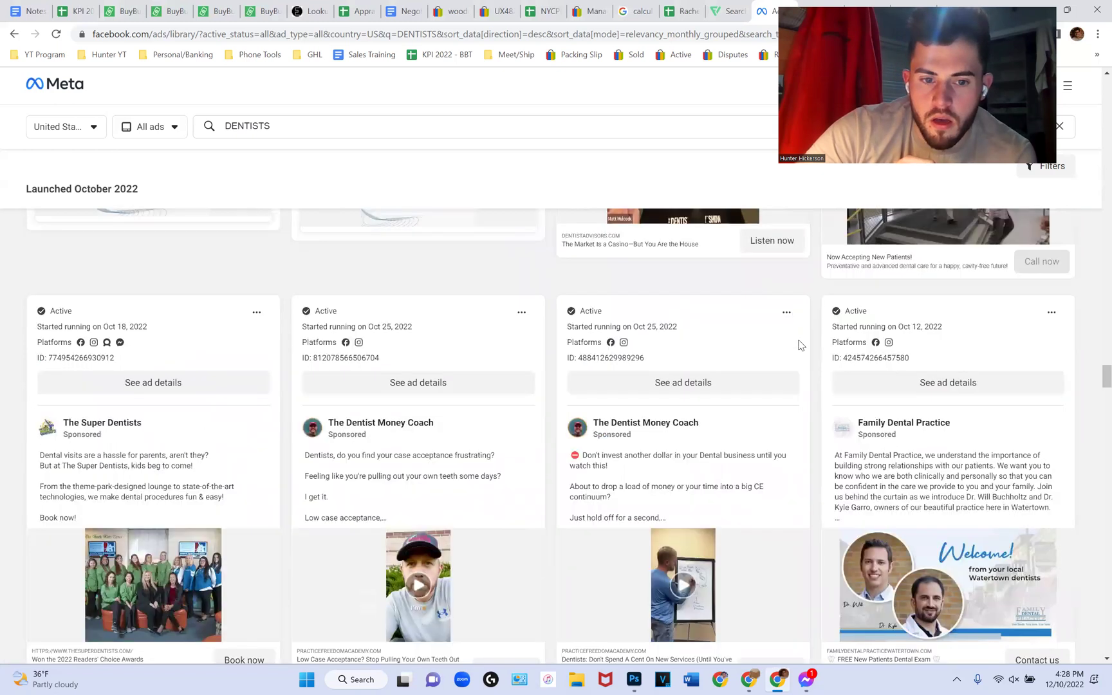
scroll(791, 347, down, 3)
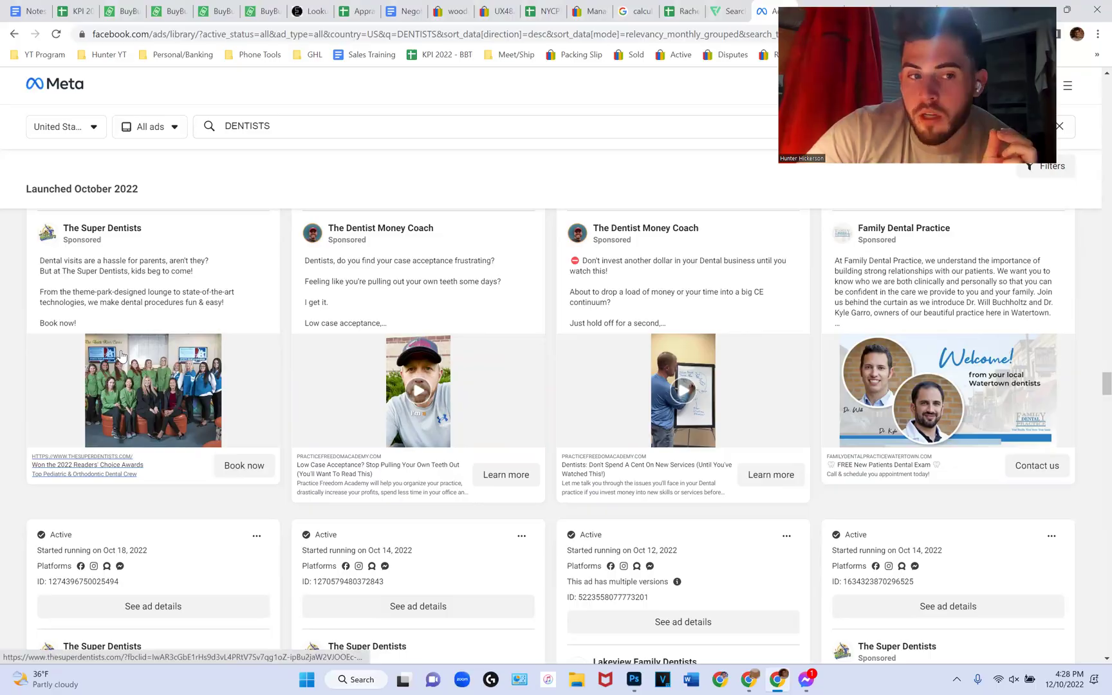
- Capture the dental visit photo from The Super Dentists' American Dental Association Member ad as a screenshot and copy it
key(Print)
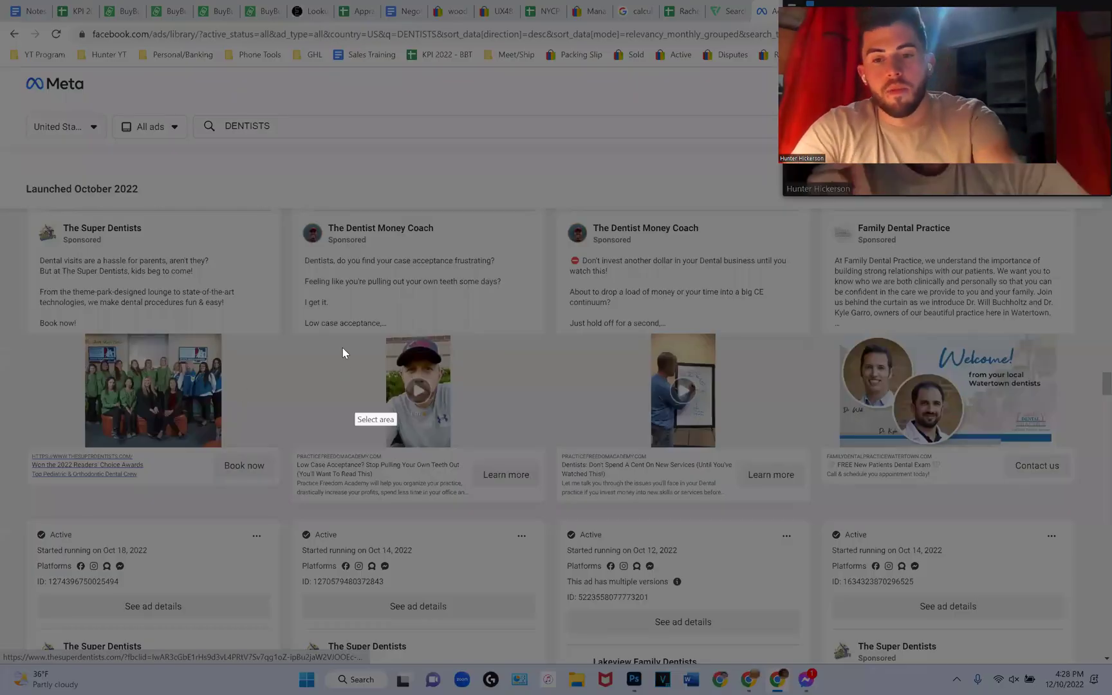
key(Escape)
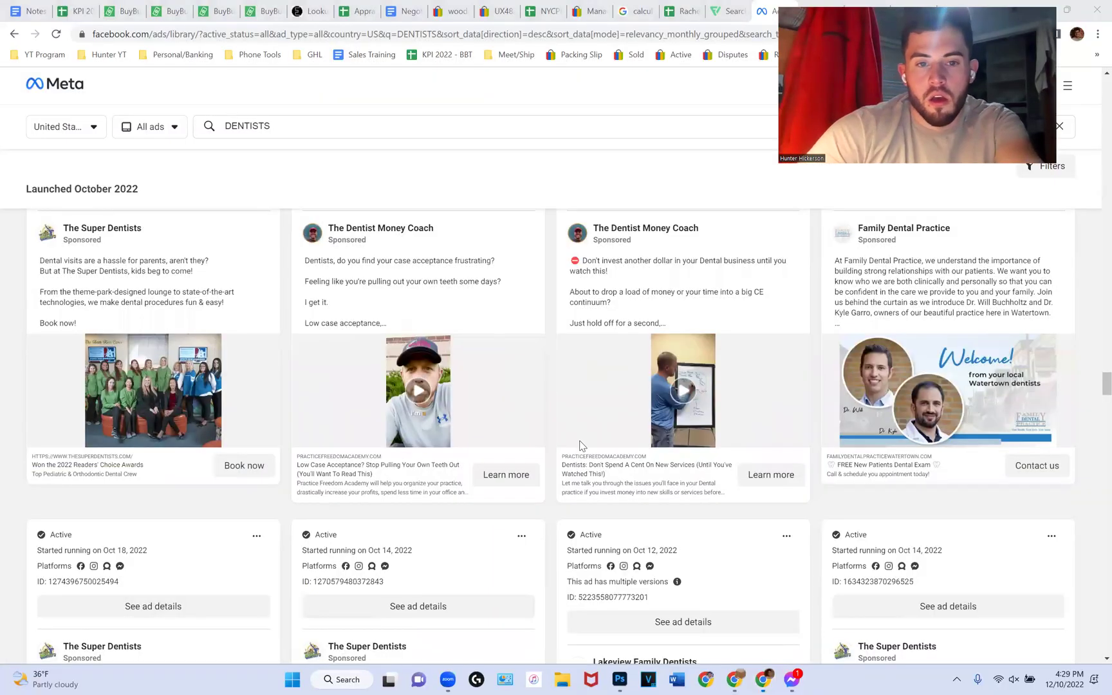
scroll(505, 374, down, 7)
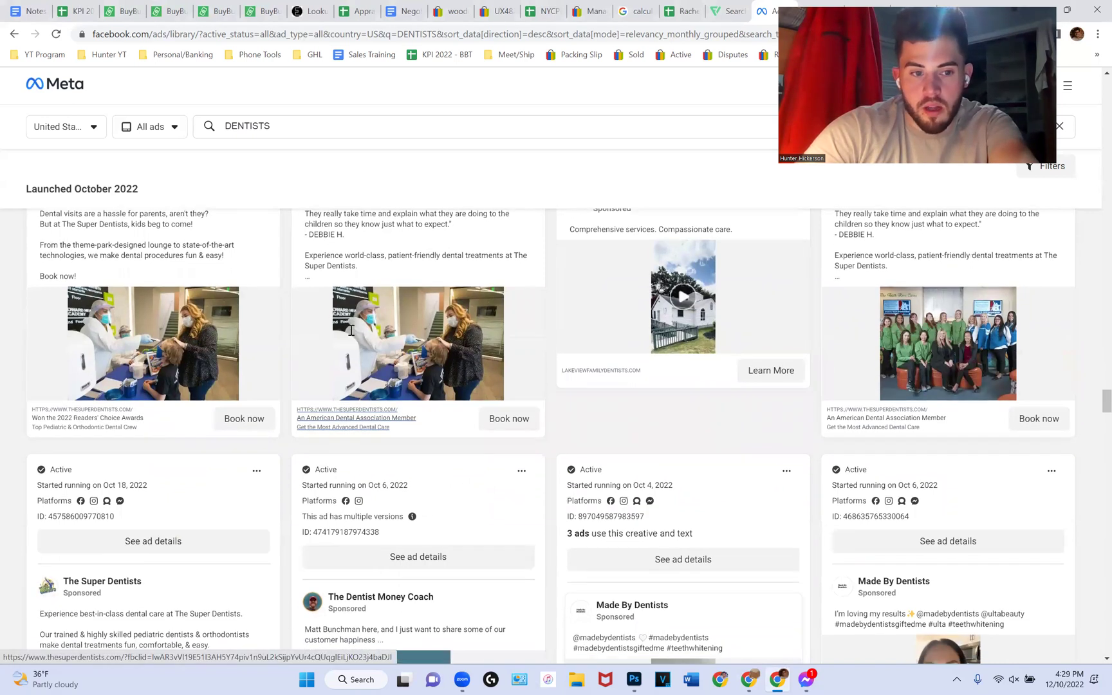
scroll(347, 332, down, 3)
scroll(351, 333, up, 3)
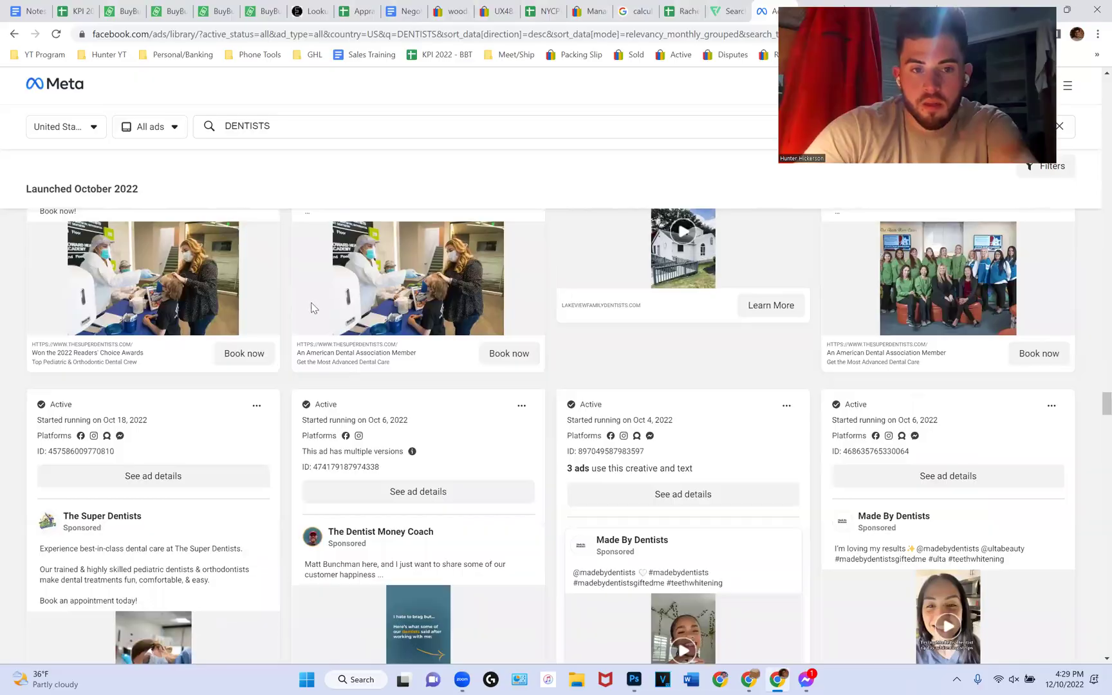
key(Print)
drag(331, 296, 502, 408)
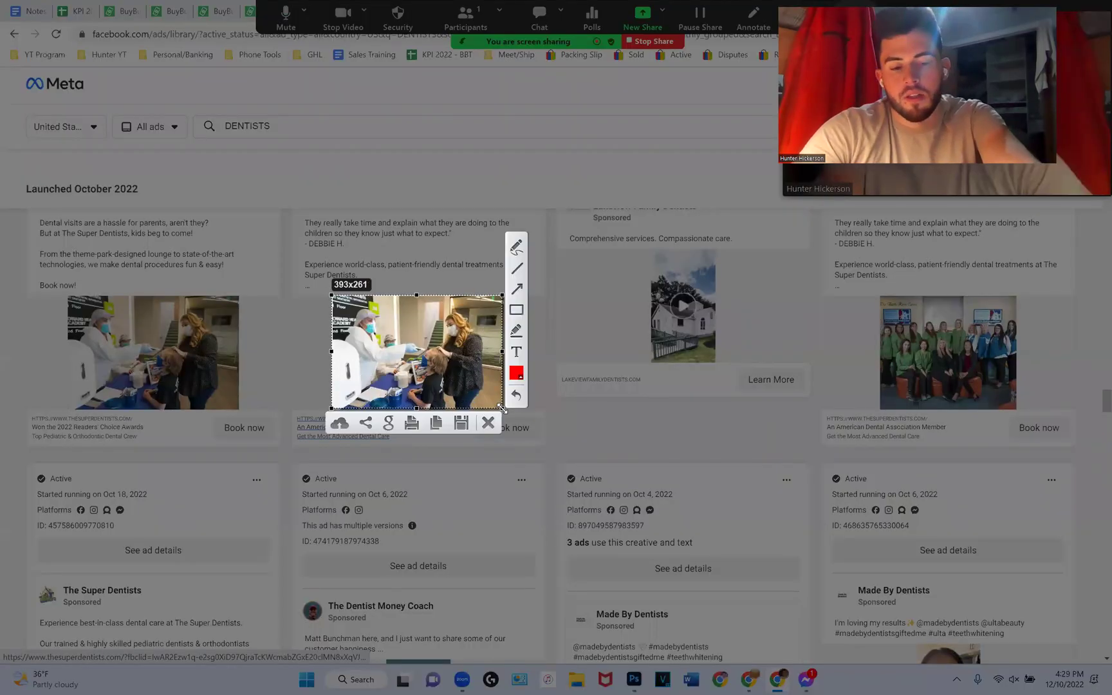
key(ctrl+c)
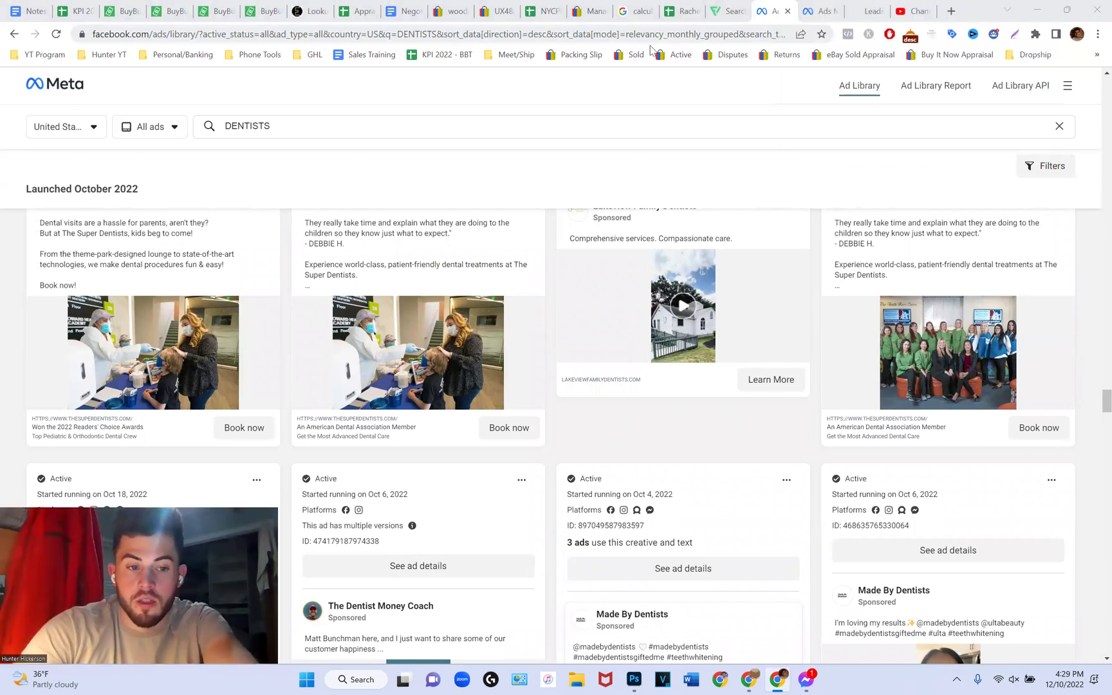
- Switch to Ads Manager and create a new campaign with the Engagement objective
click(821, 11)
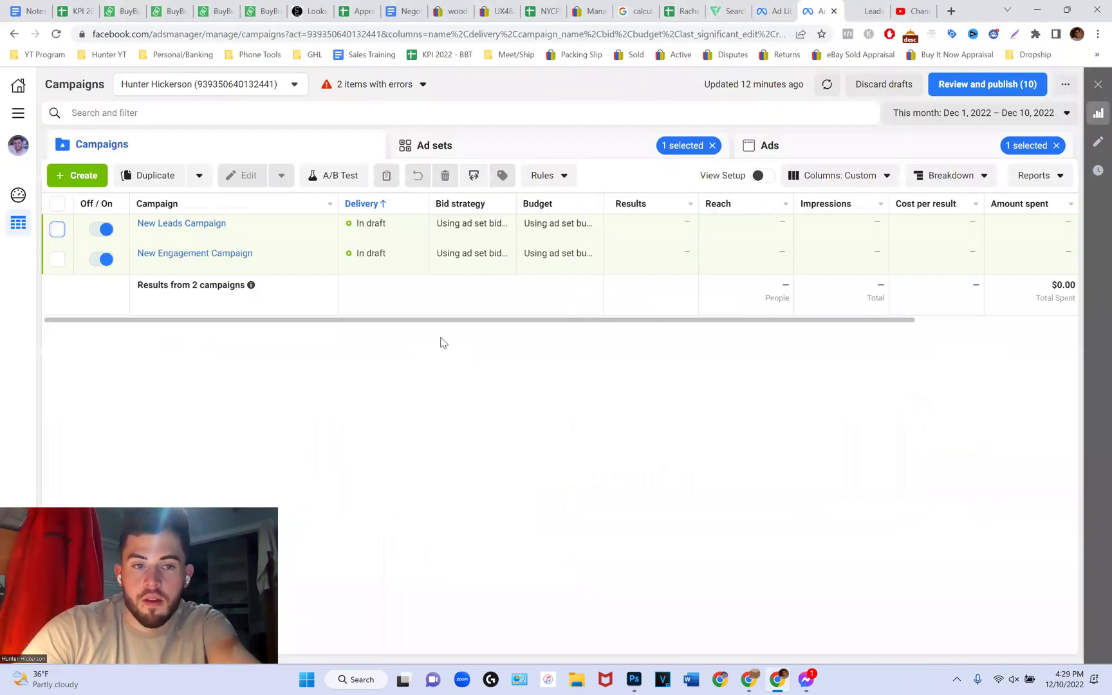
click(80, 177)
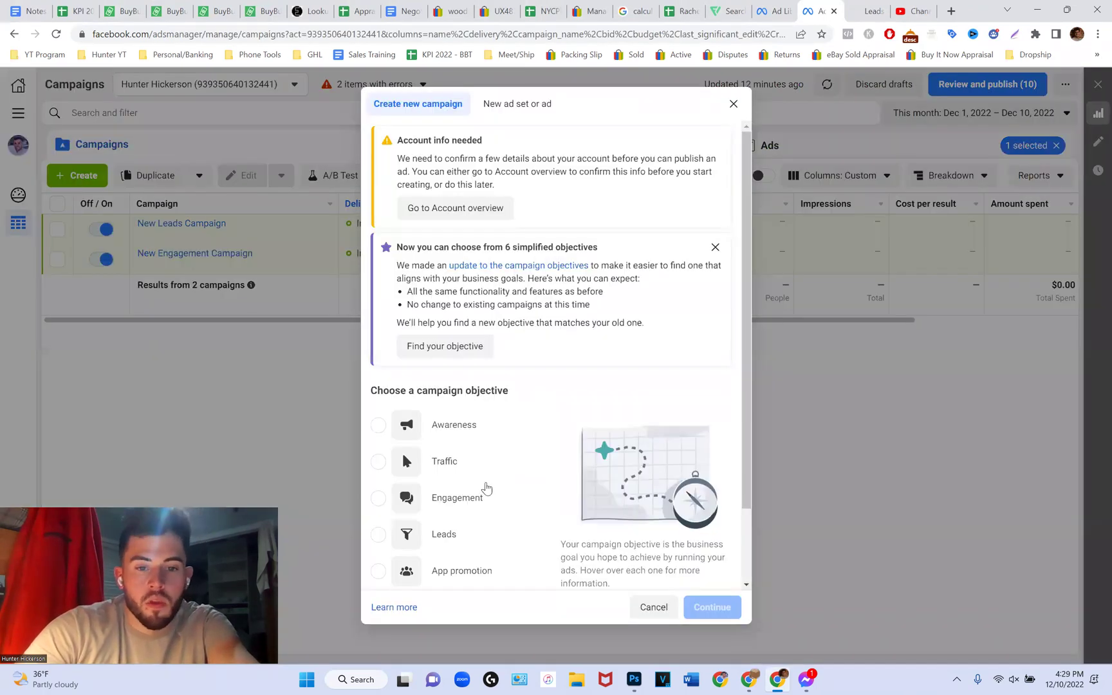
click(436, 509)
click(721, 611)
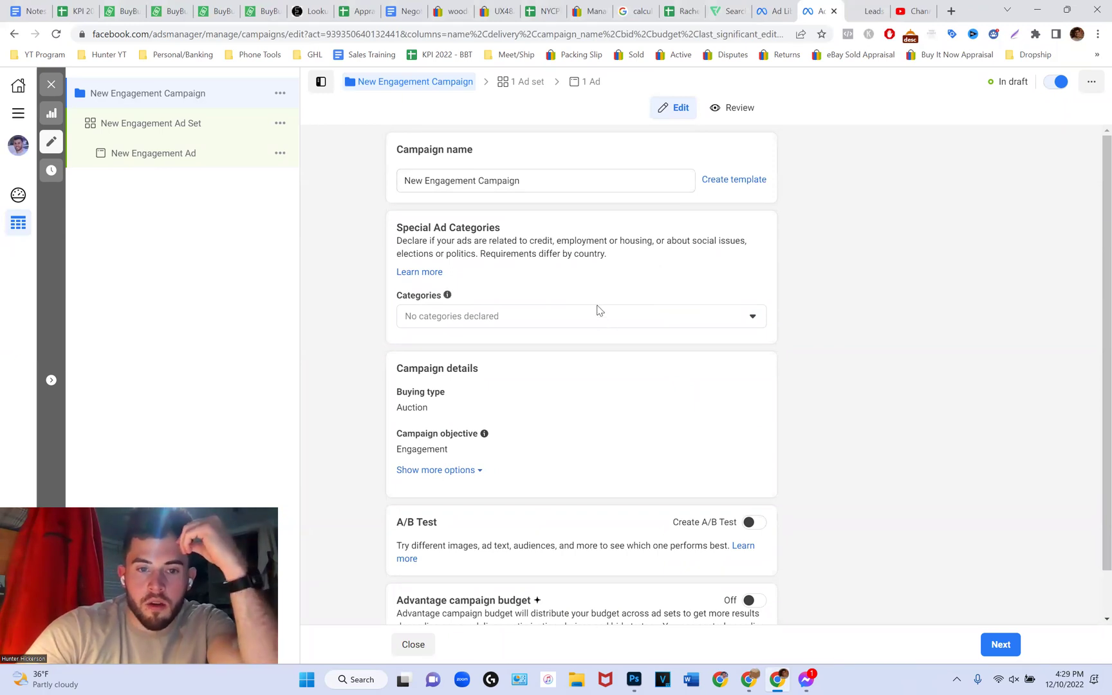
scroll(596, 310, down, 1)
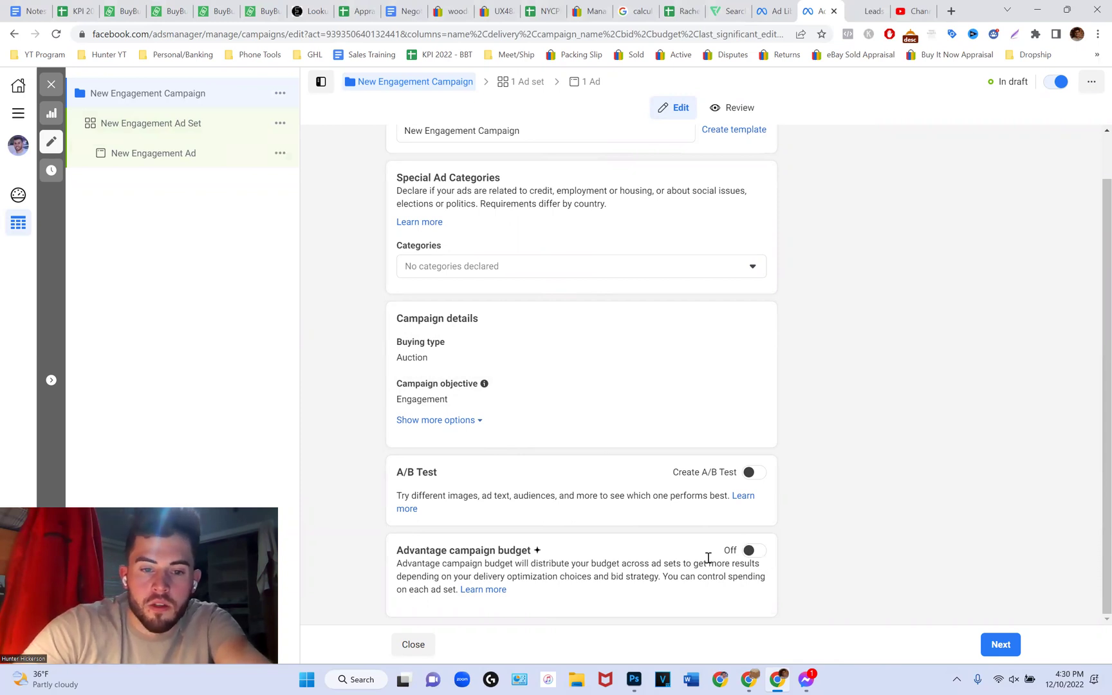
scroll(557, 441, up, 1)
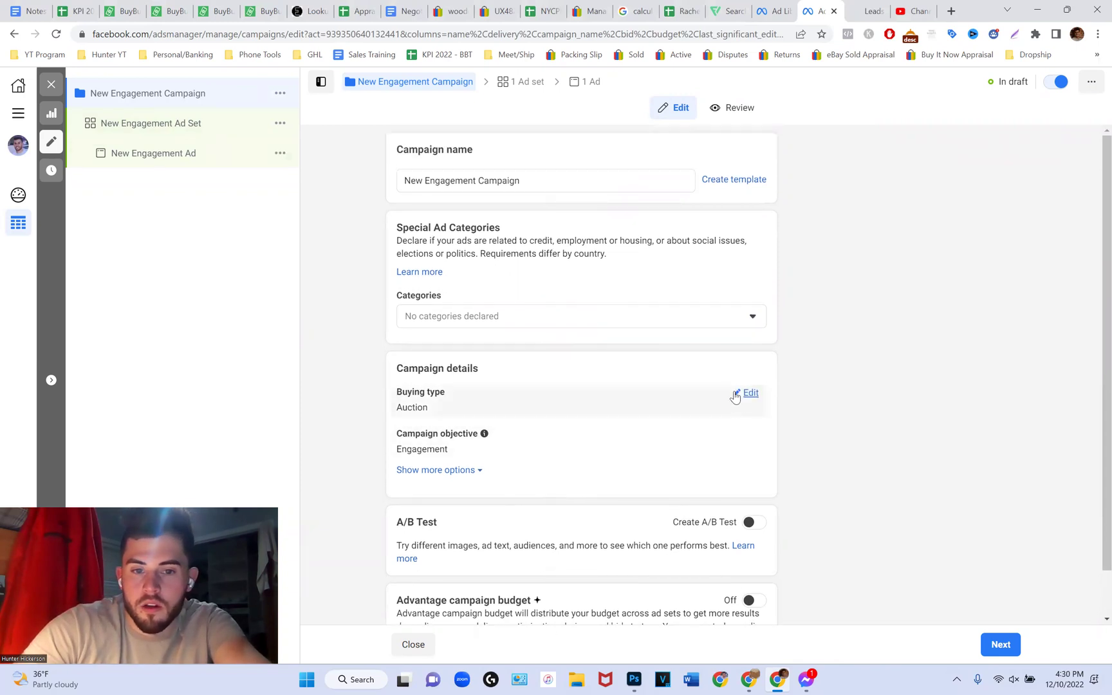
- Set the daily budget of the new engagement ad set to $5.00
click(145, 122)
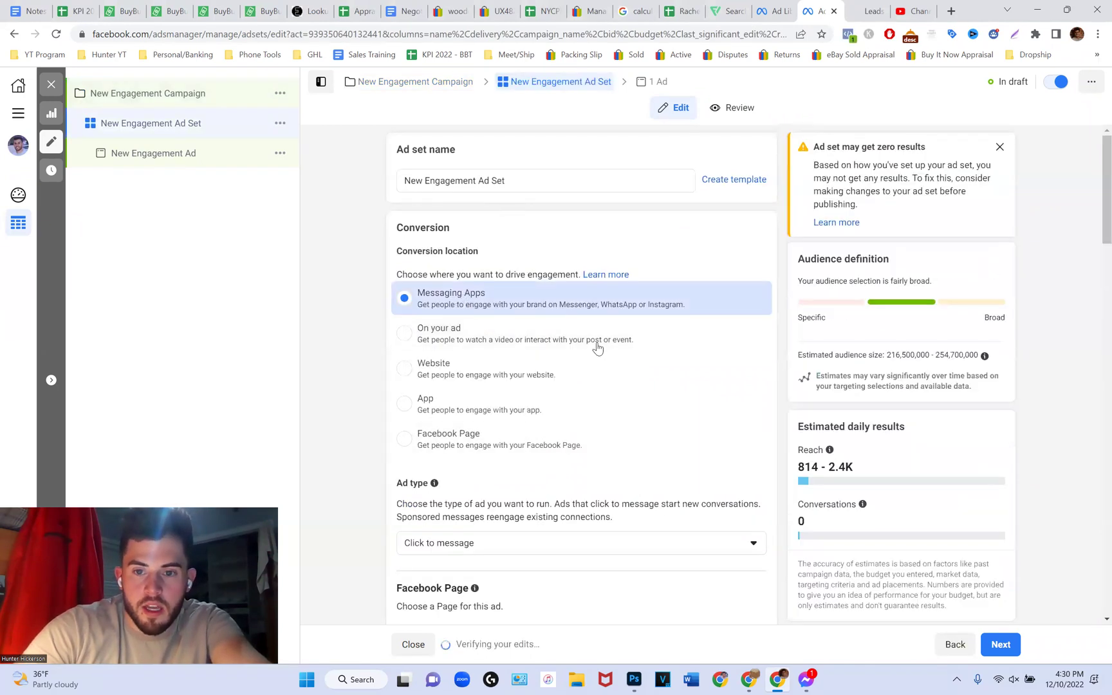
scroll(566, 422, down, 4)
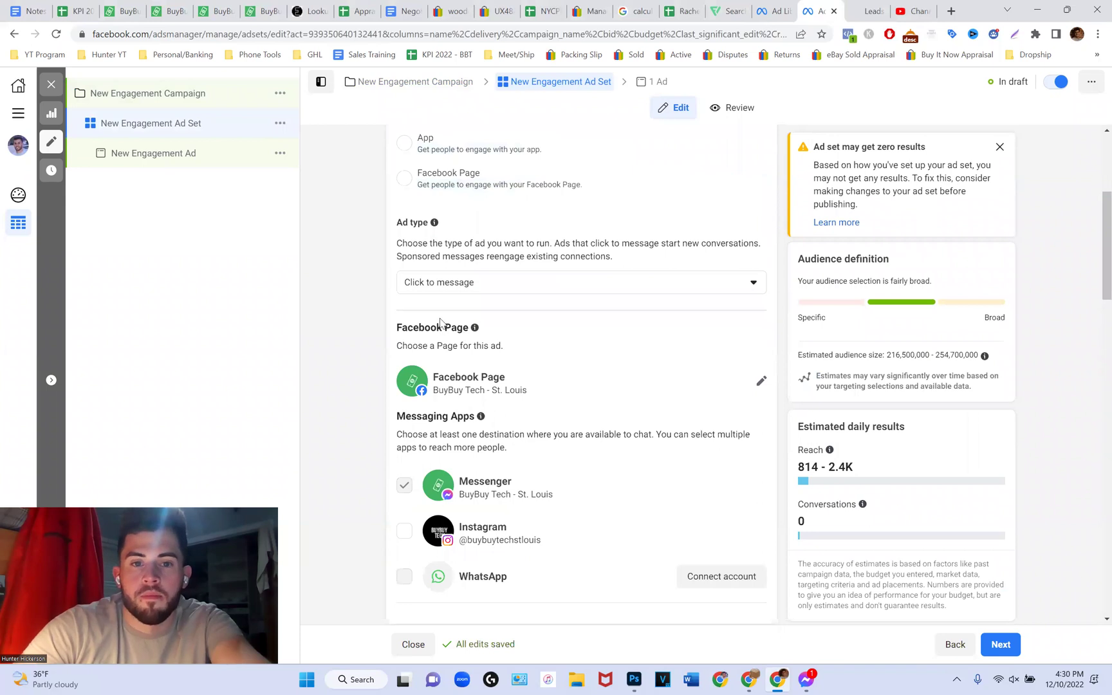
scroll(459, 294, down, 7)
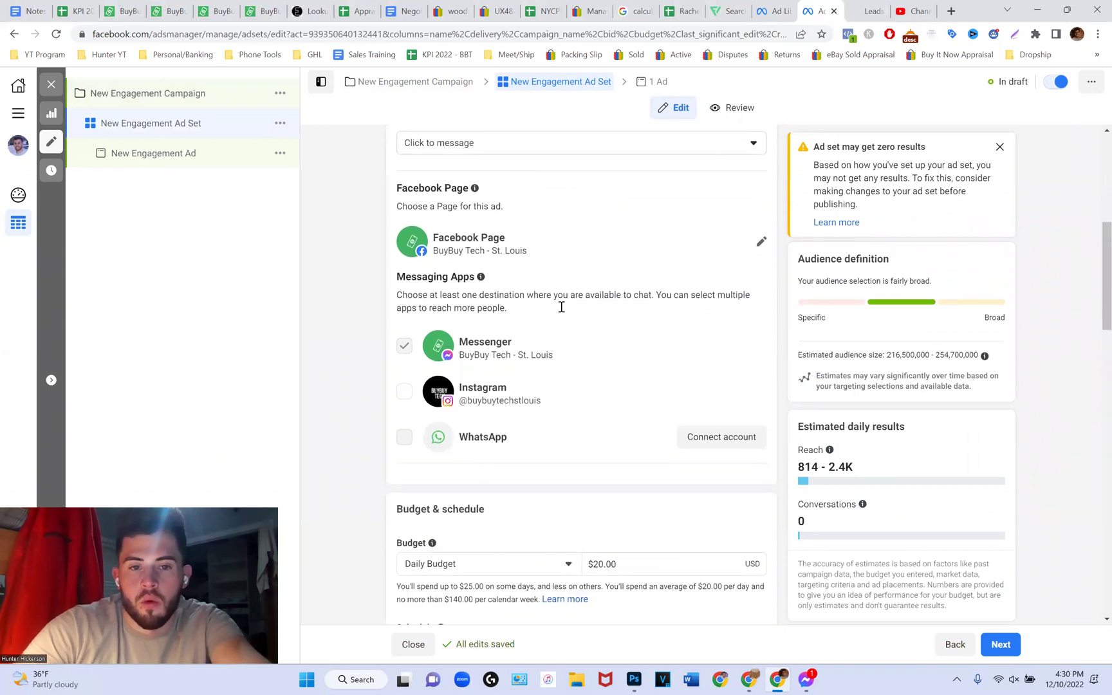
scroll(577, 261, down, 1)
click(638, 177)
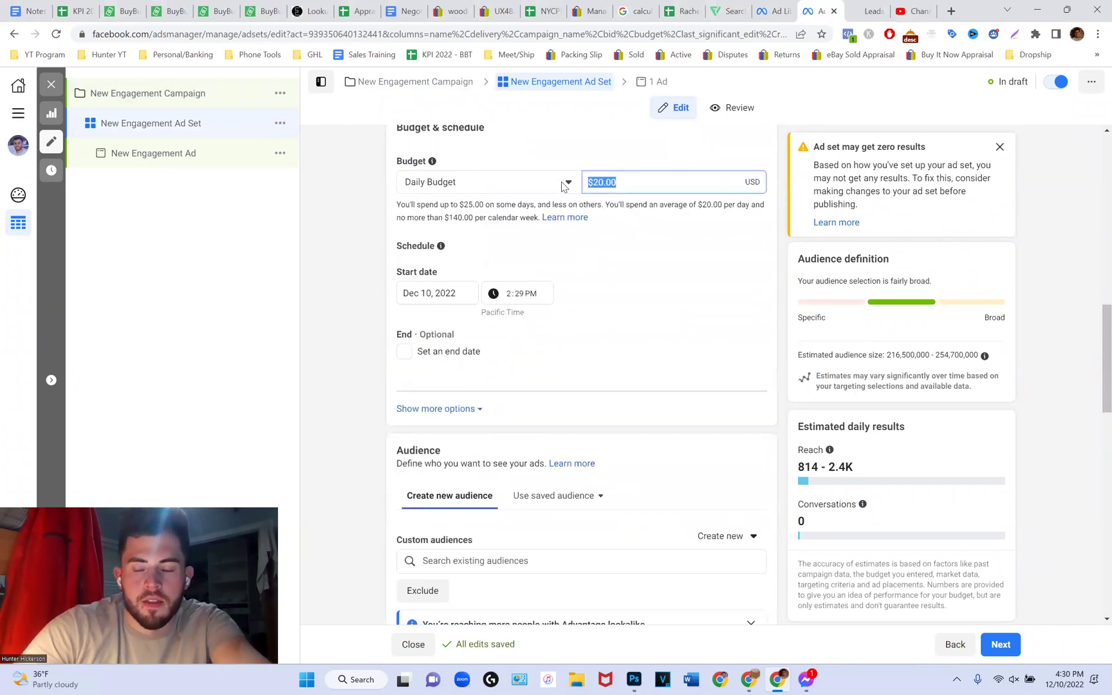
key(BackSpace)
text(5)
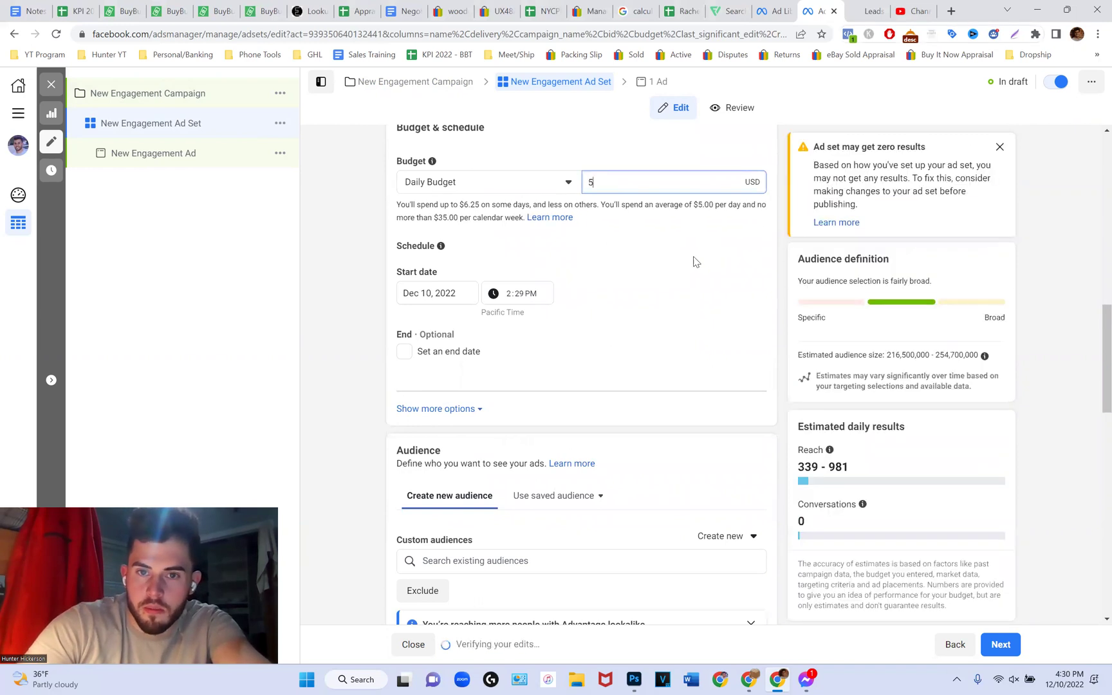
click(722, 245)
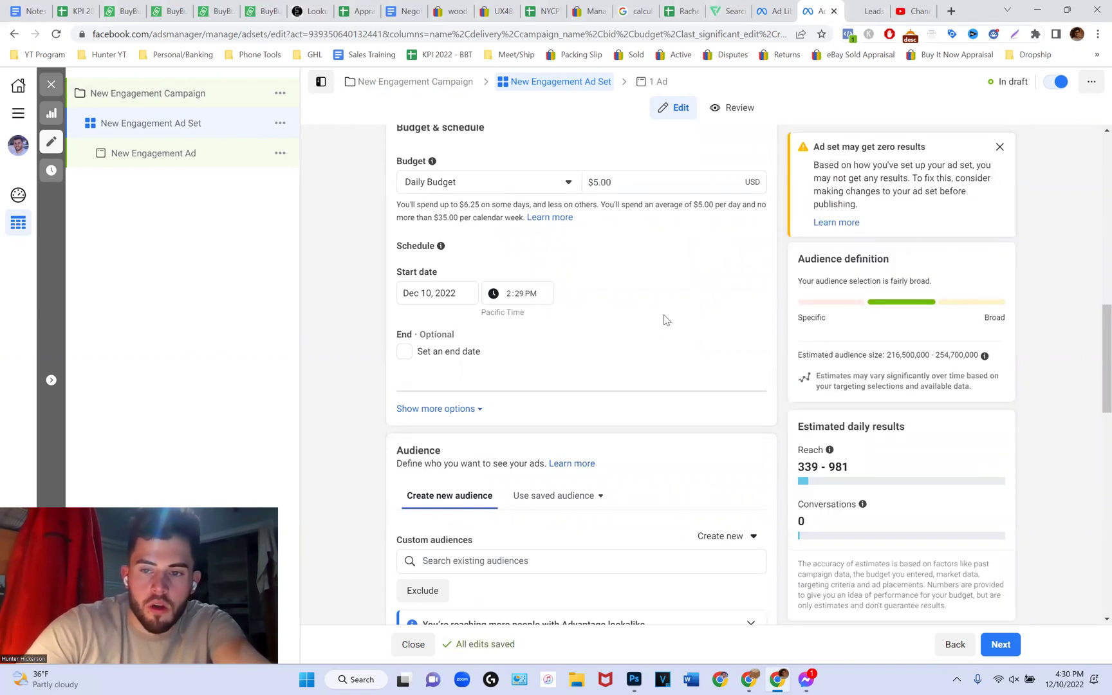
- Dismiss the Advantage lookalike notice in the ad set's audience settings
scroll(665, 319, down, 3)
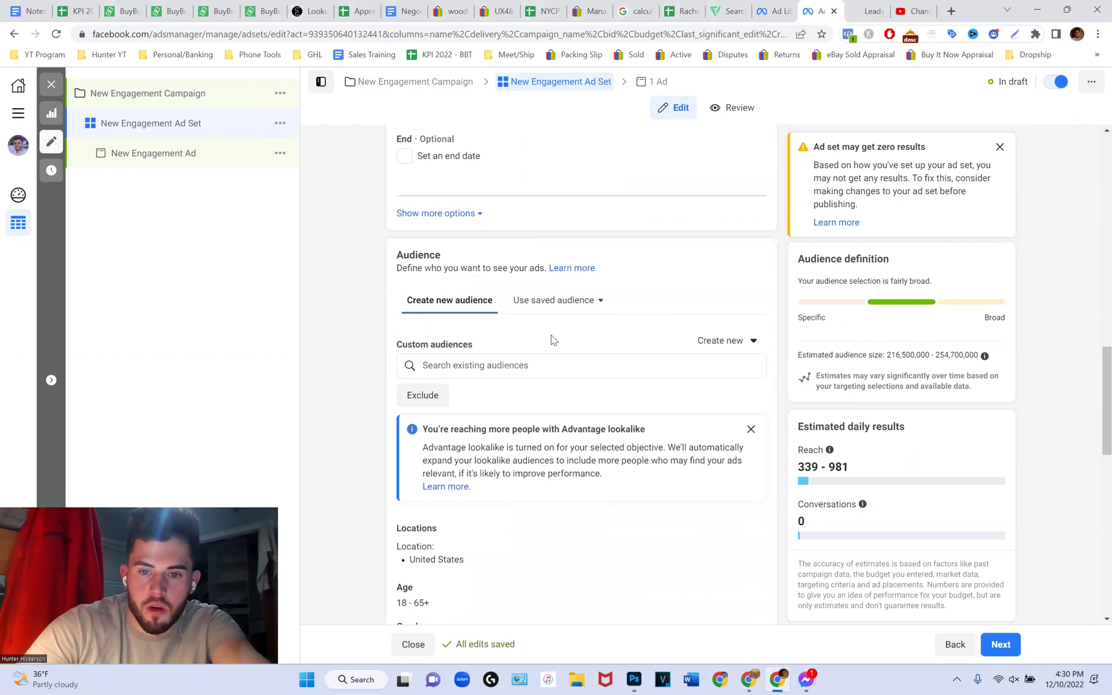
click(751, 429)
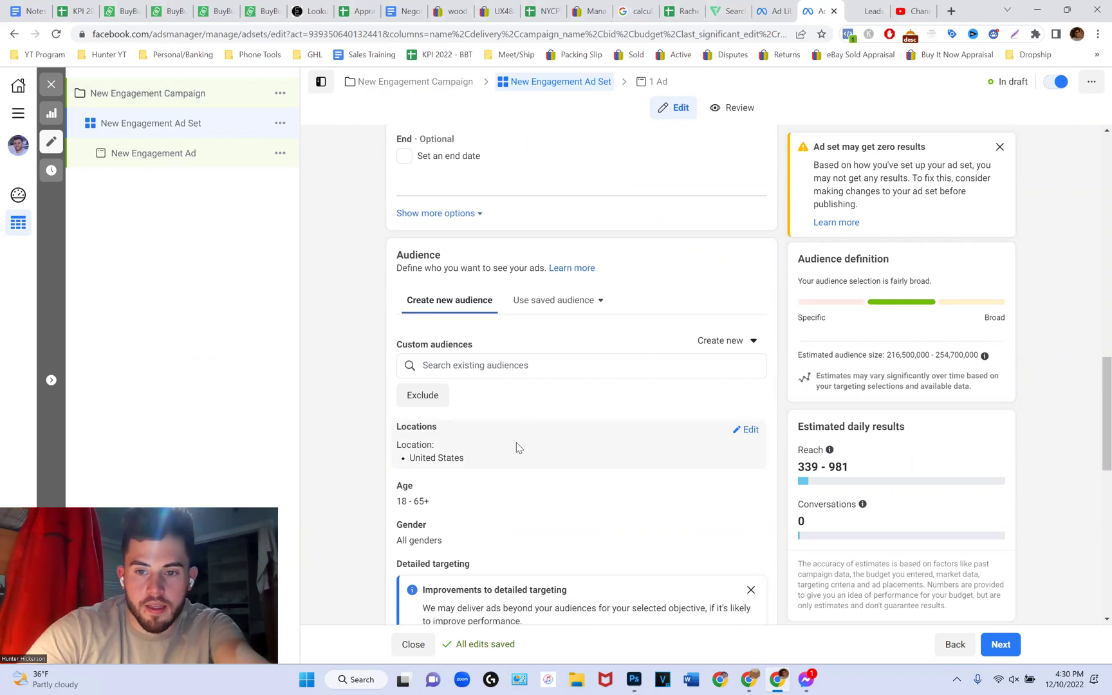
scroll(467, 528, down, 2)
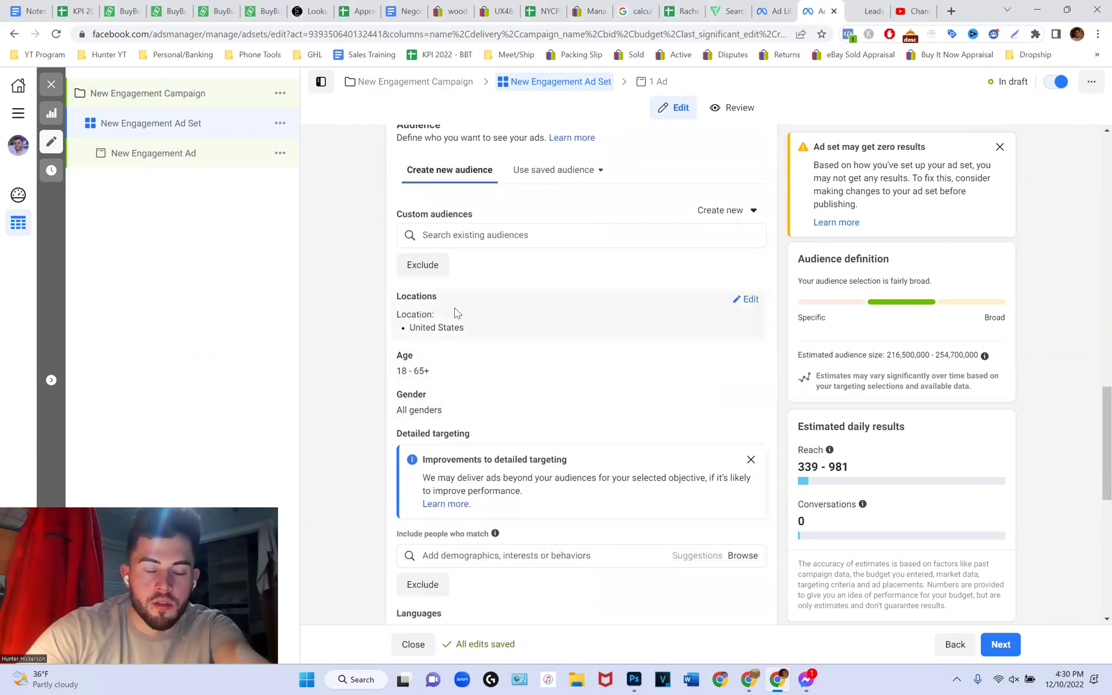
mouse_move(550, 397)
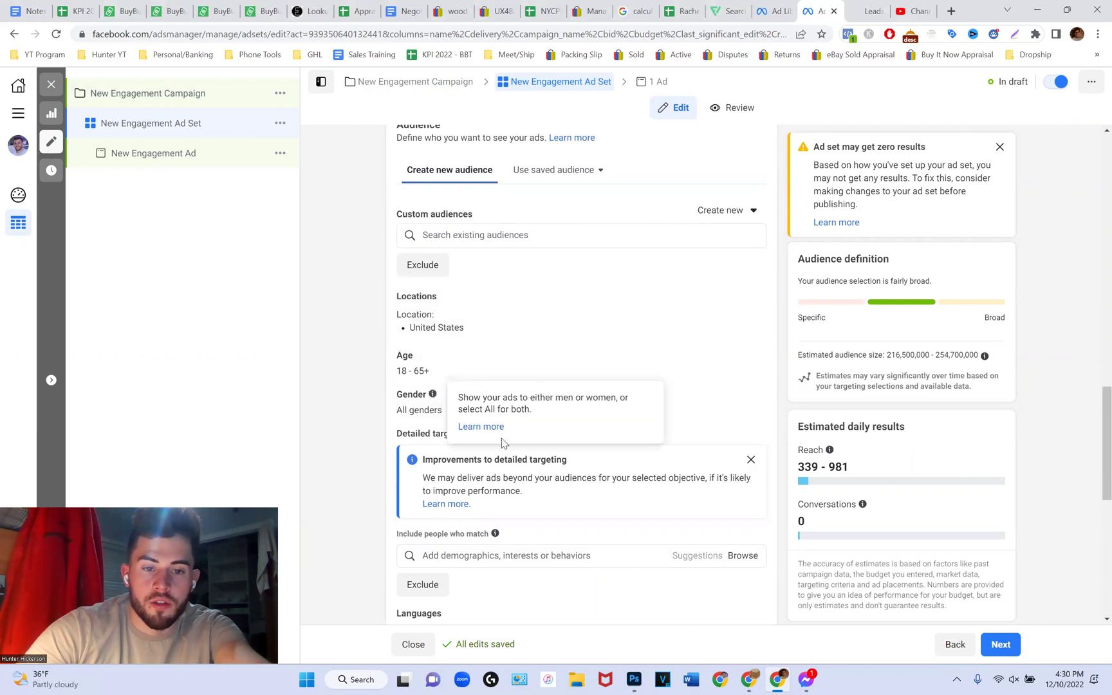
click(546, 236)
text(s)
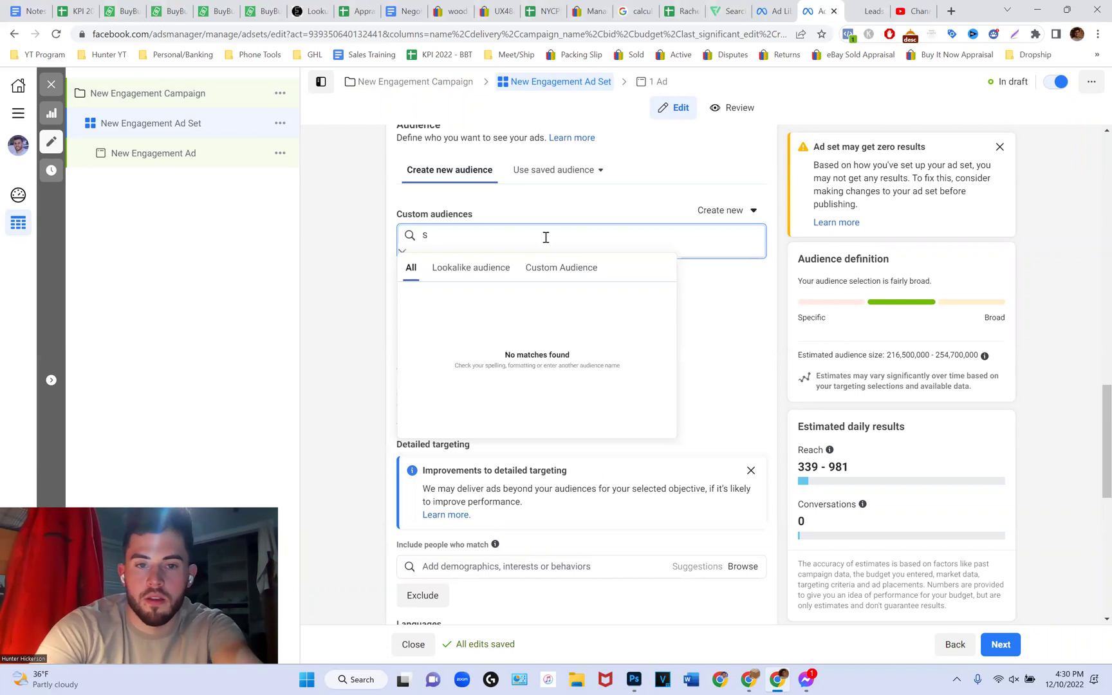
text(T Leads)
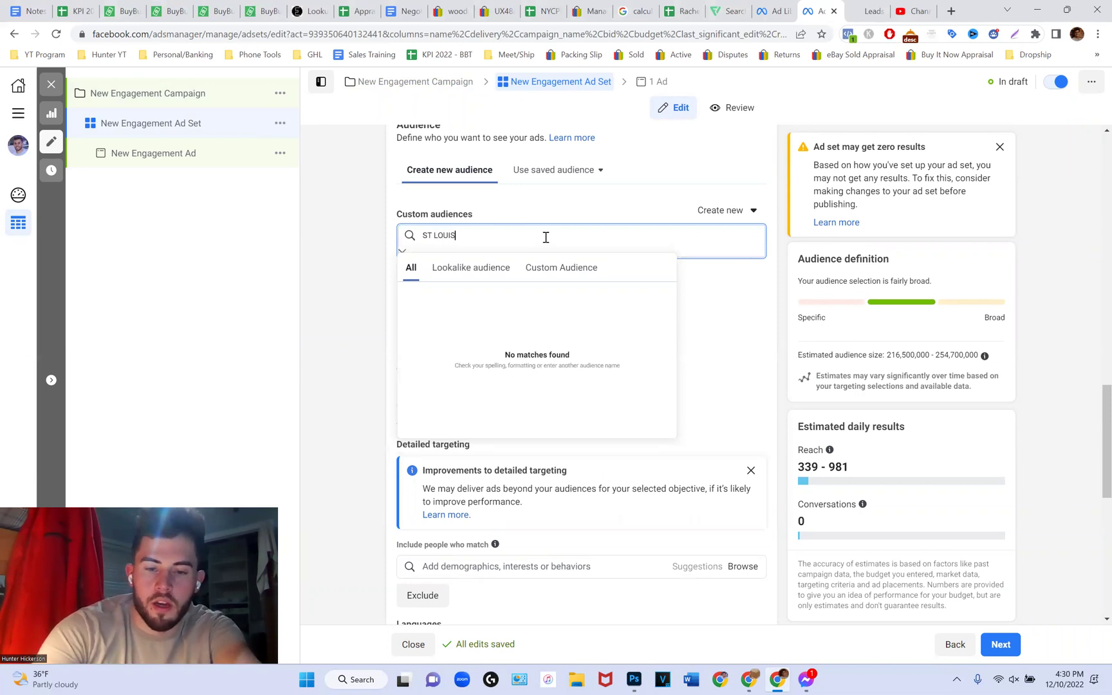
key(Escape)
click(546, 236)
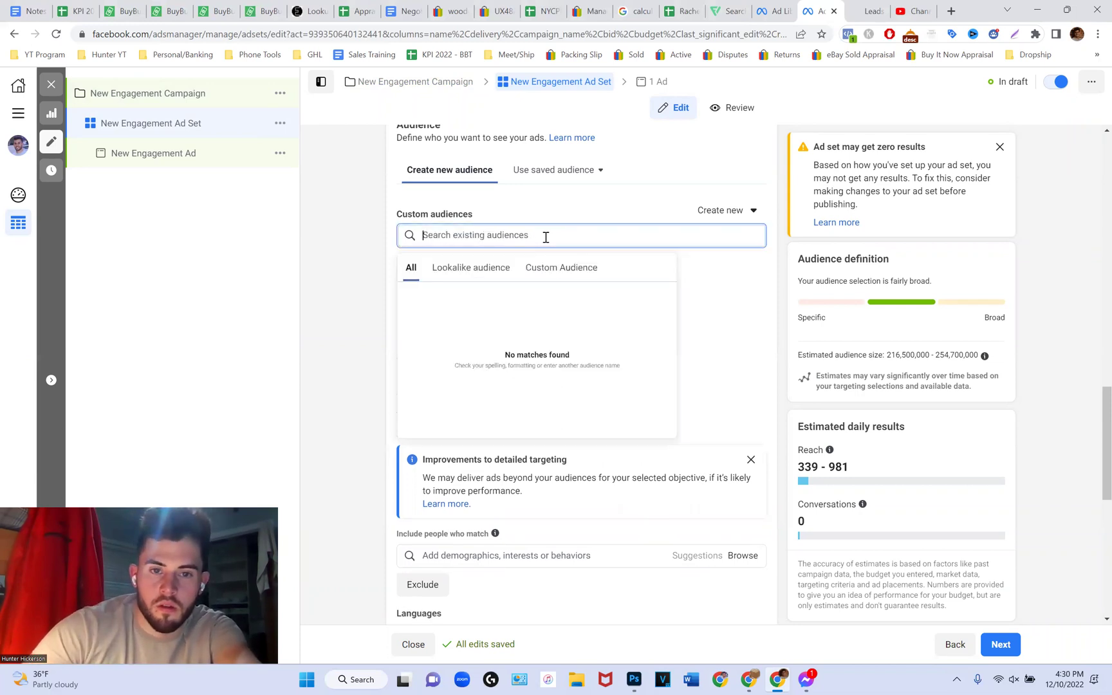
click(561, 222)
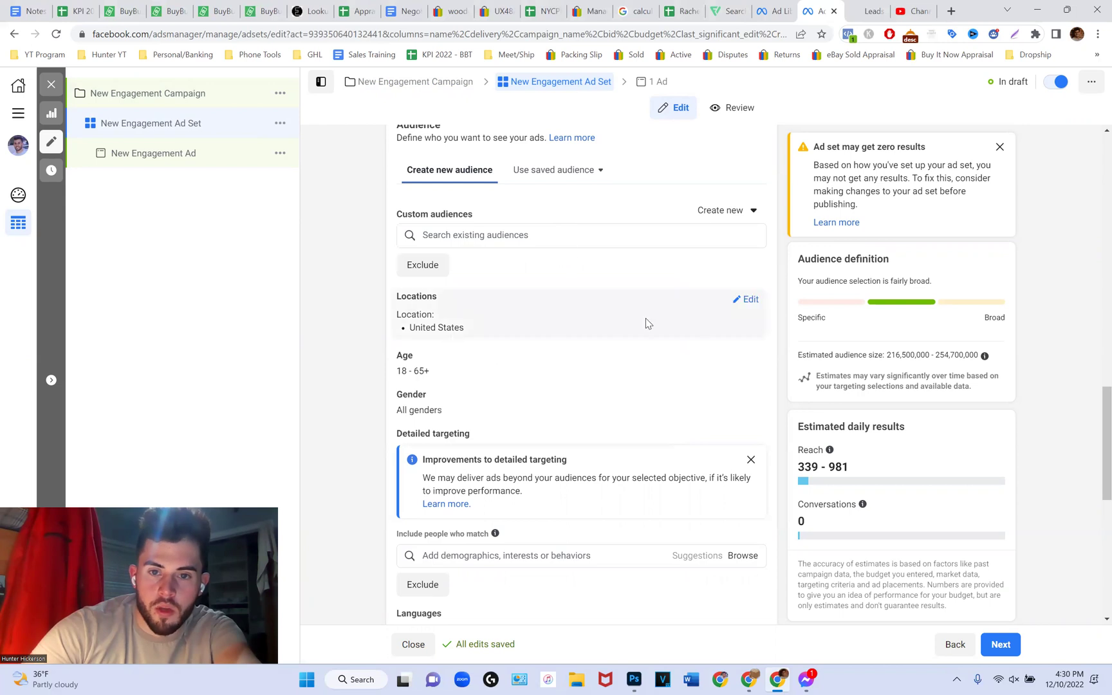
- Change the audience location from the whole country to the city of St. Louis, Missouri
click(751, 305)
click(544, 411)
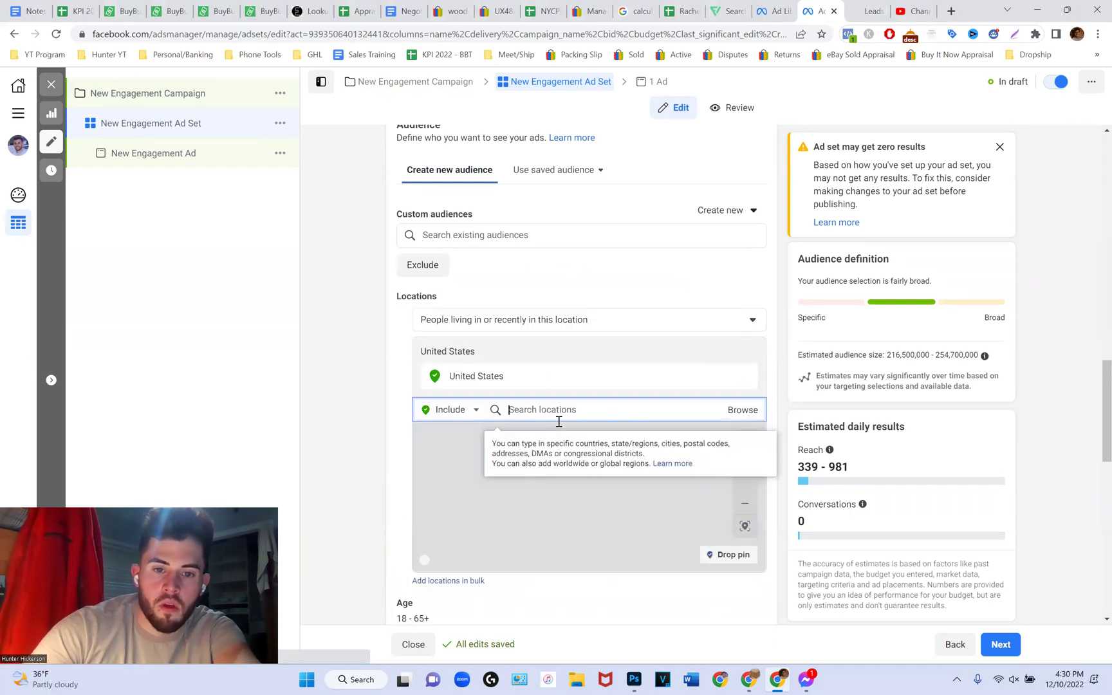
text(ST LOUIS)
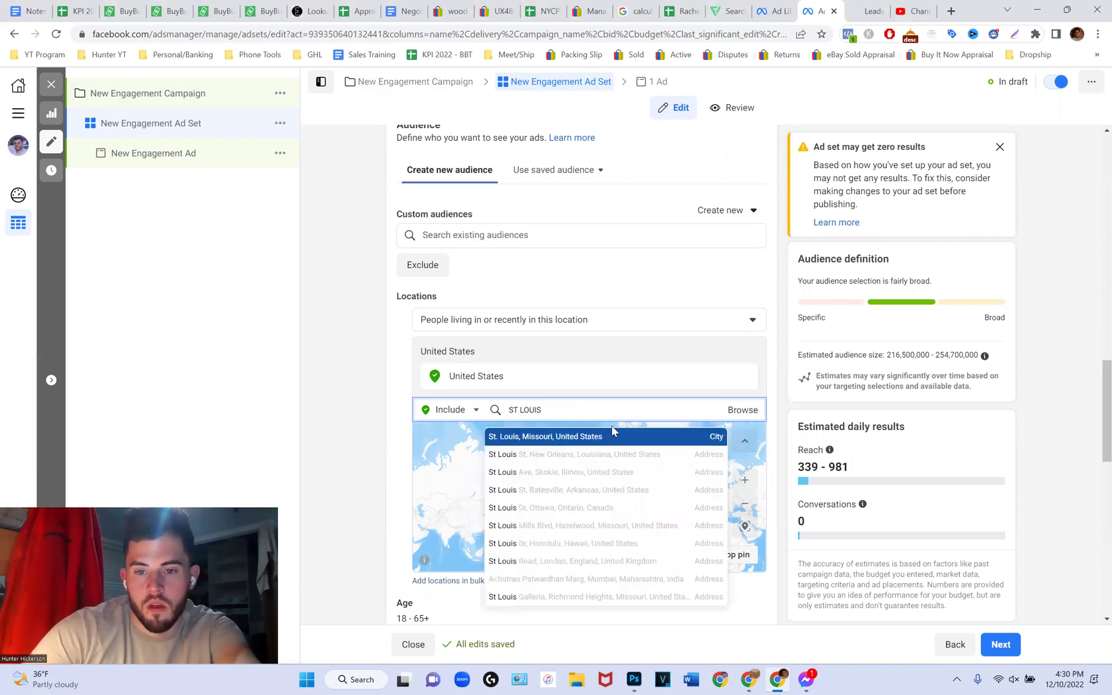
click(612, 437)
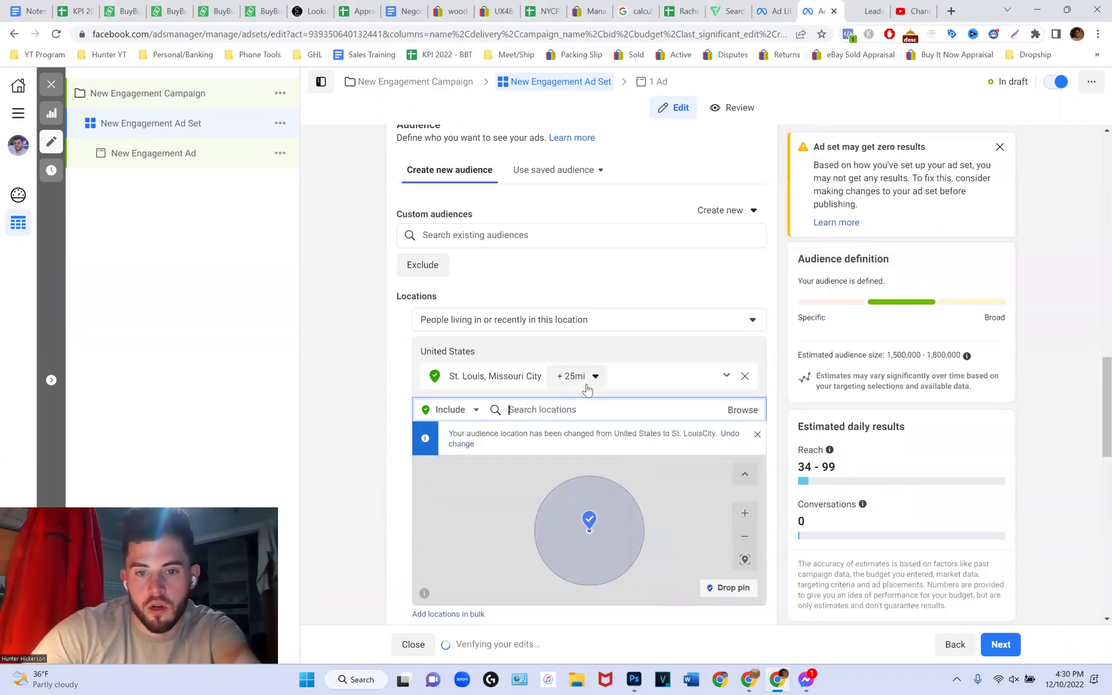
click(1087, 436)
scroll(1088, 444, down, 3)
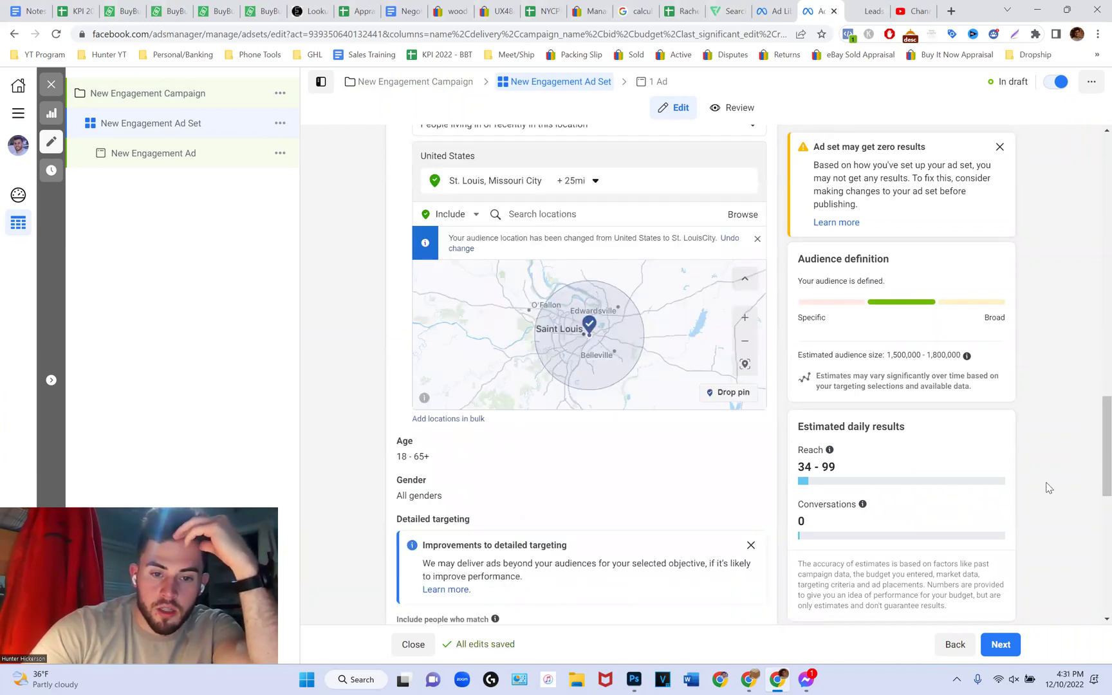
scroll(658, 476, down, 9)
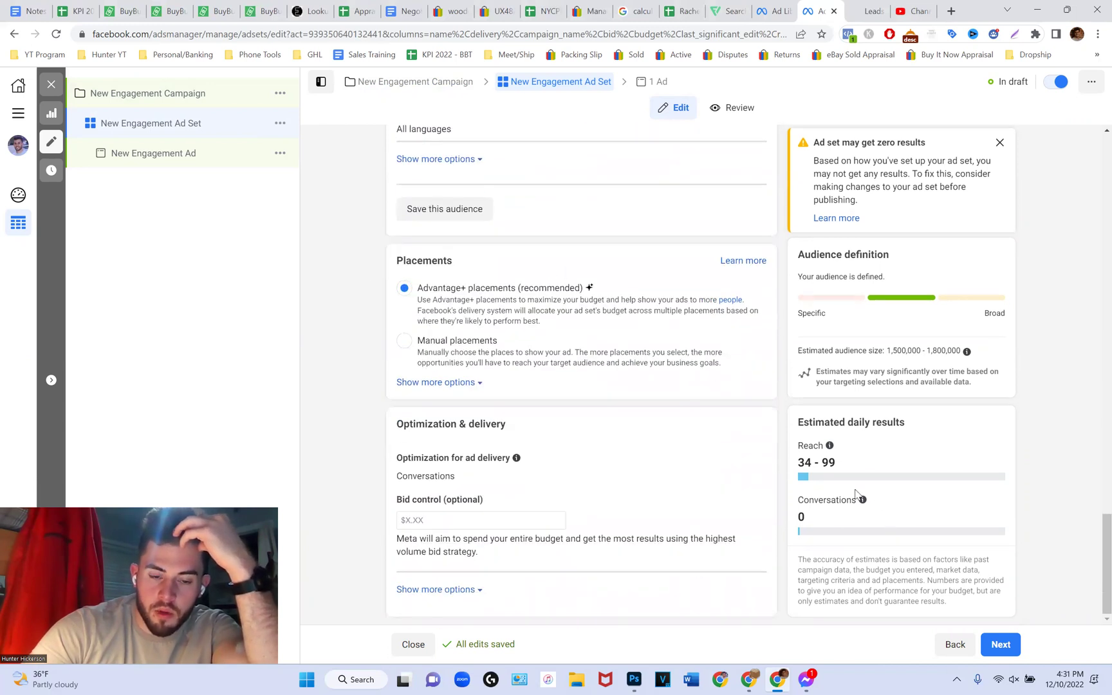
- Open the New Engagement Ad's settings and look through the account images available as its media without choosing one
click(166, 163)
scroll(482, 308, down, 2)
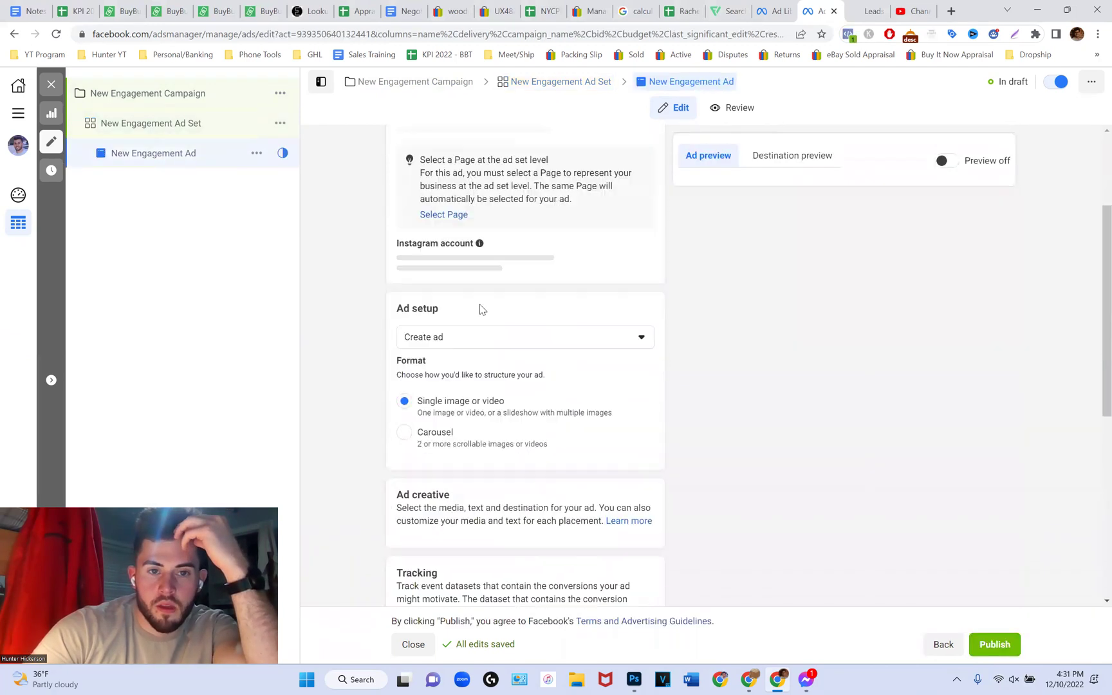
scroll(599, 270, up, 2)
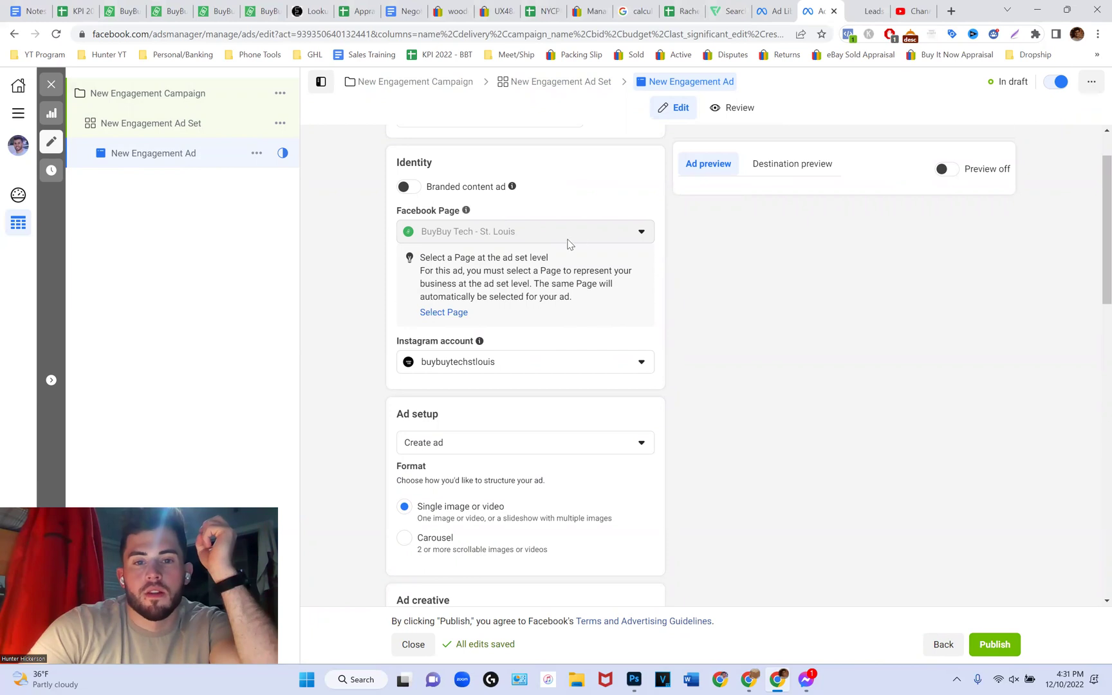
scroll(579, 376, down, 2)
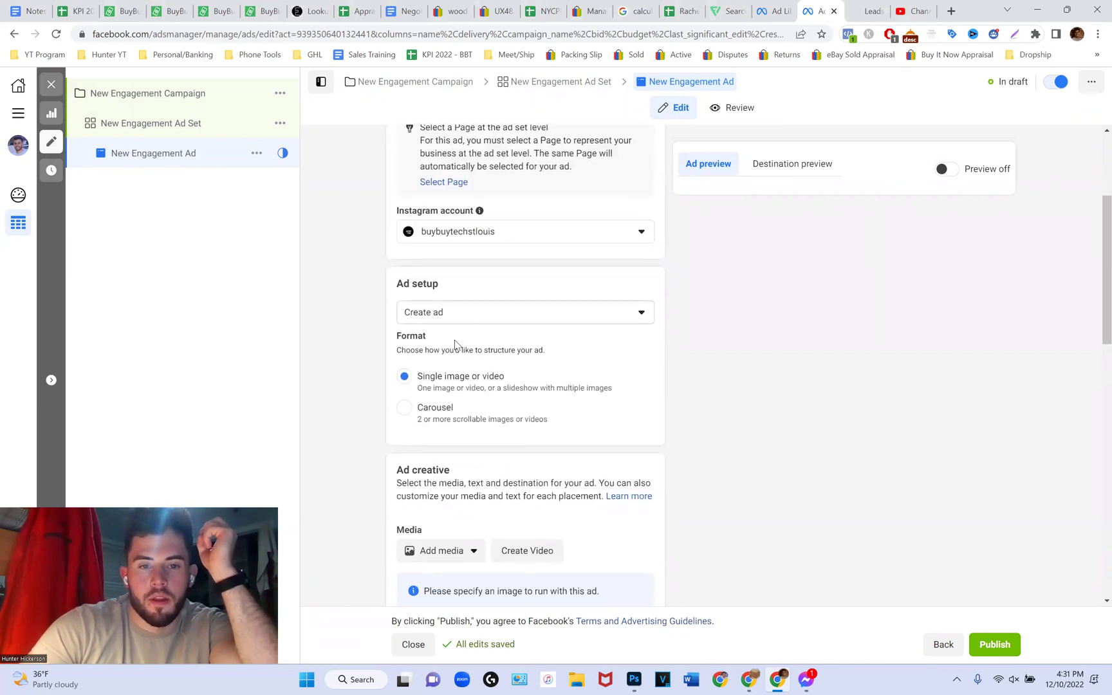
scroll(599, 322, down, 3)
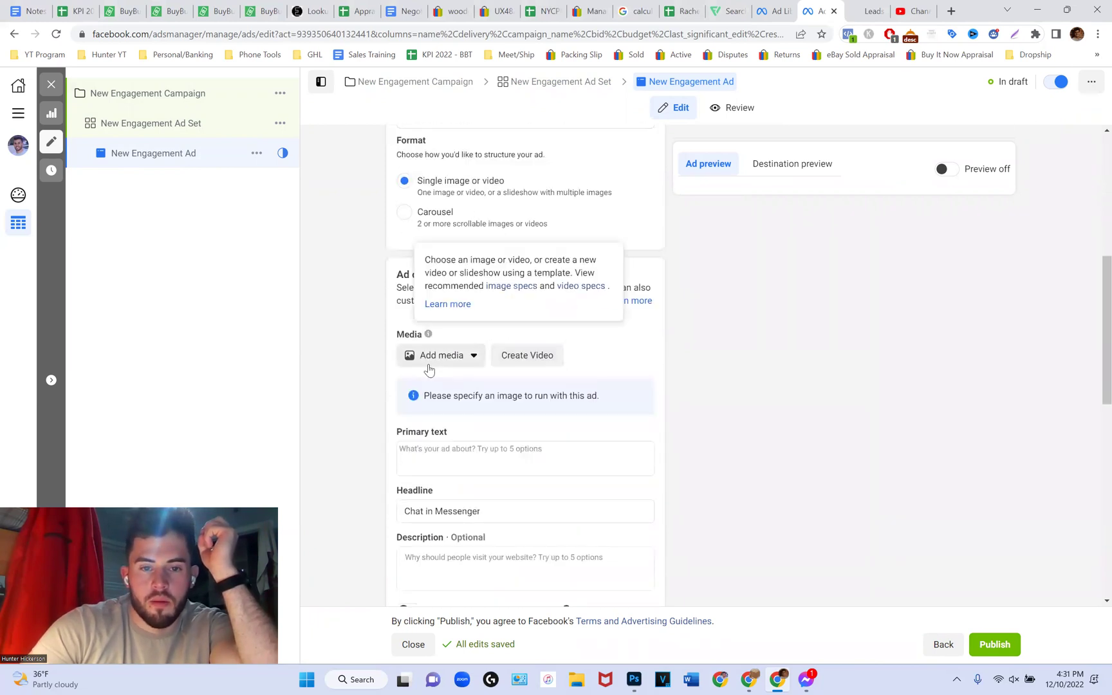
click(469, 394)
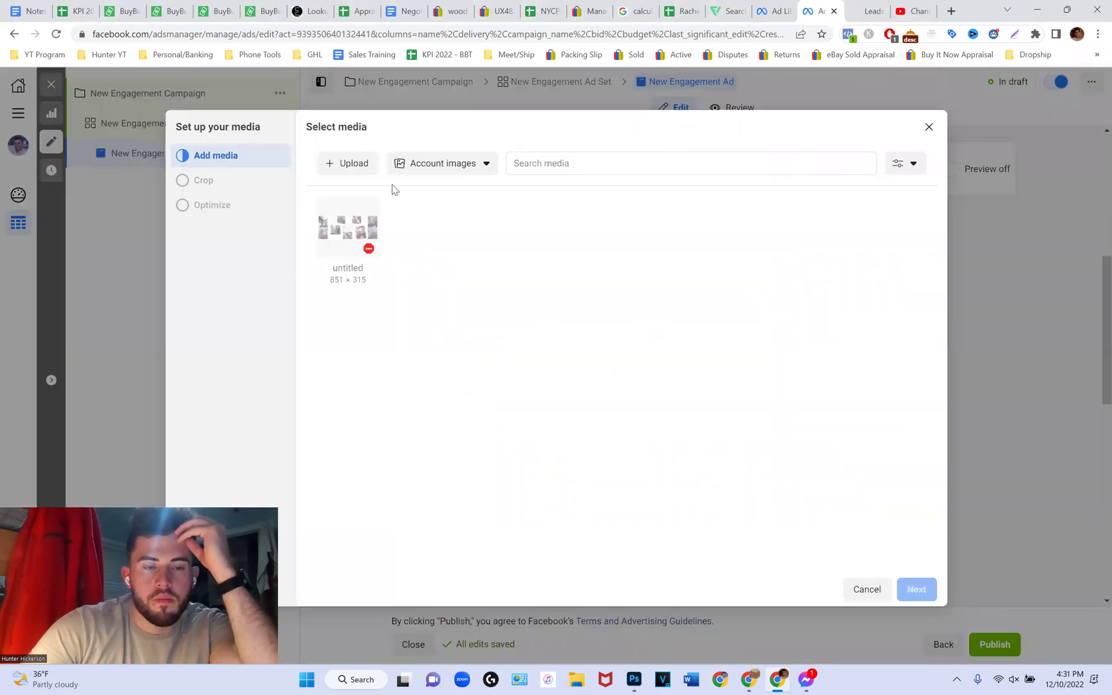
click(928, 127)
- Write the ad's primary text as "HEY ST. Louis Areas!", "We offer dental services near you!" and a "Call text" line with the contact phone number
scroll(496, 373, down, 2)
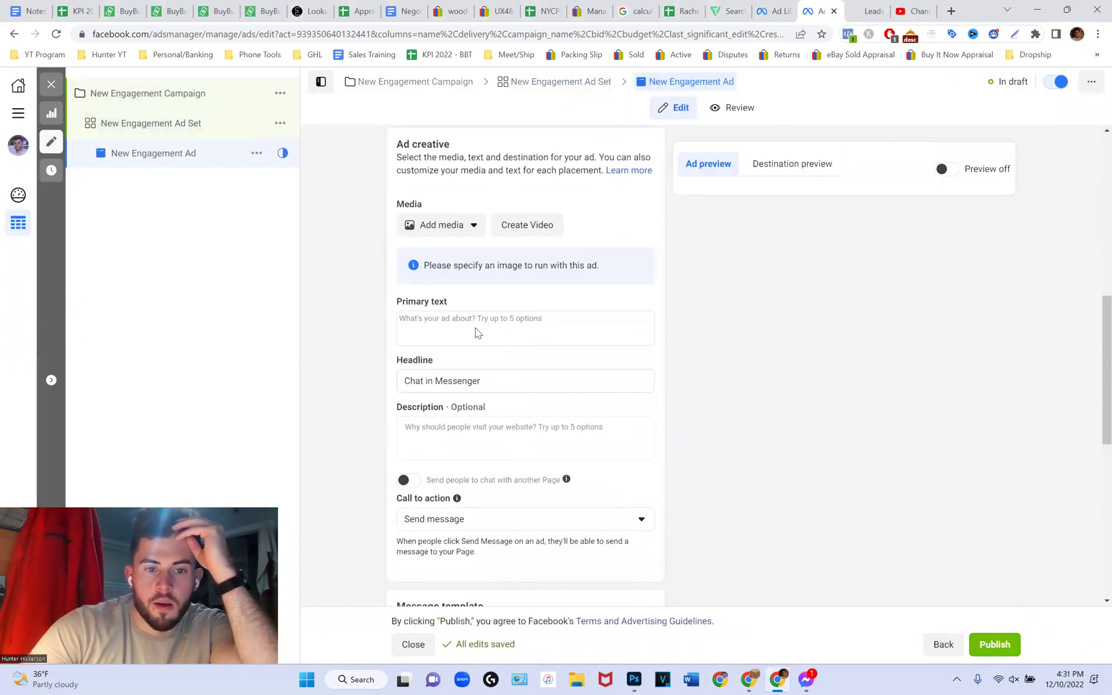
click(476, 328)
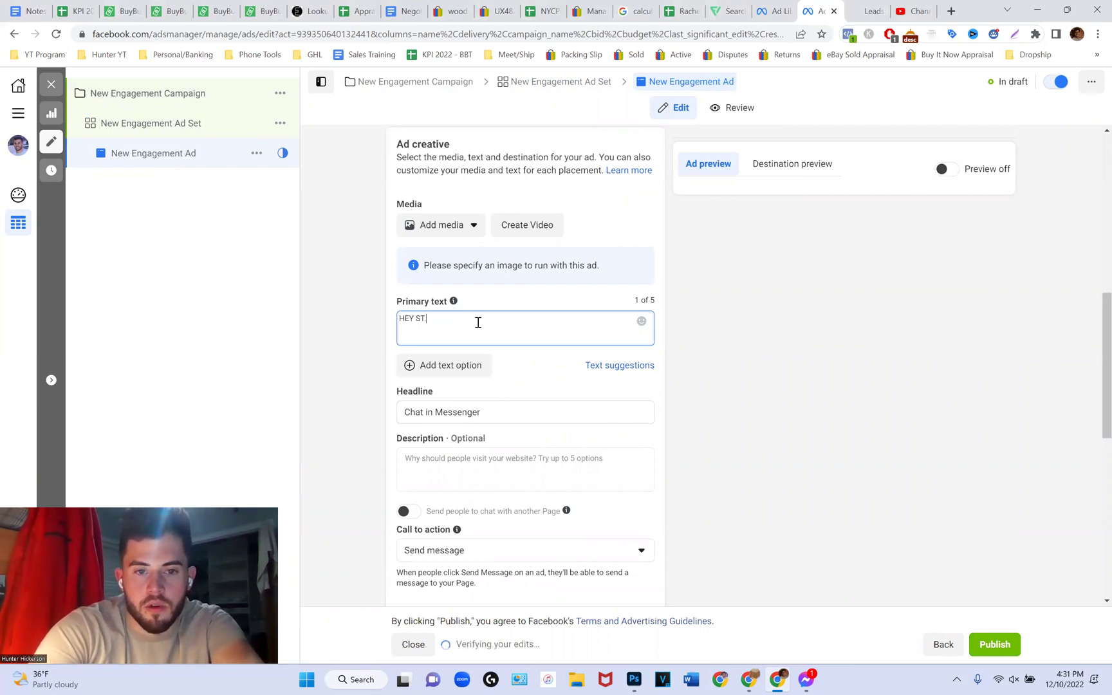
text(HEY ST. Louis Areras)
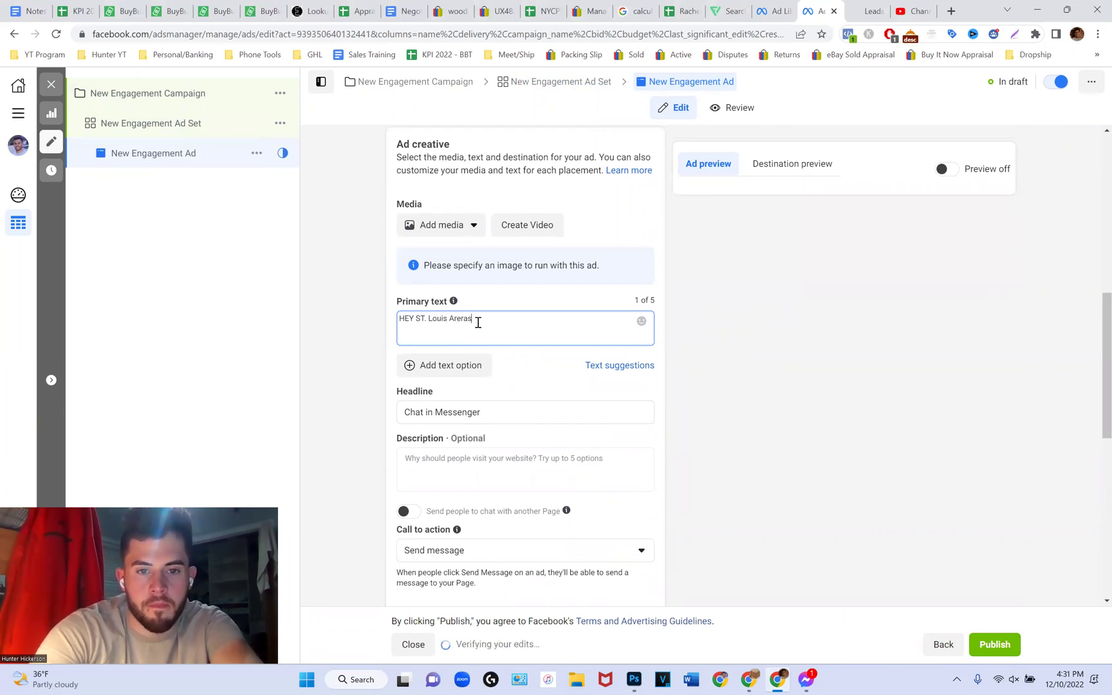
text(eas!)
key(Return)
text(We offer dental servic)
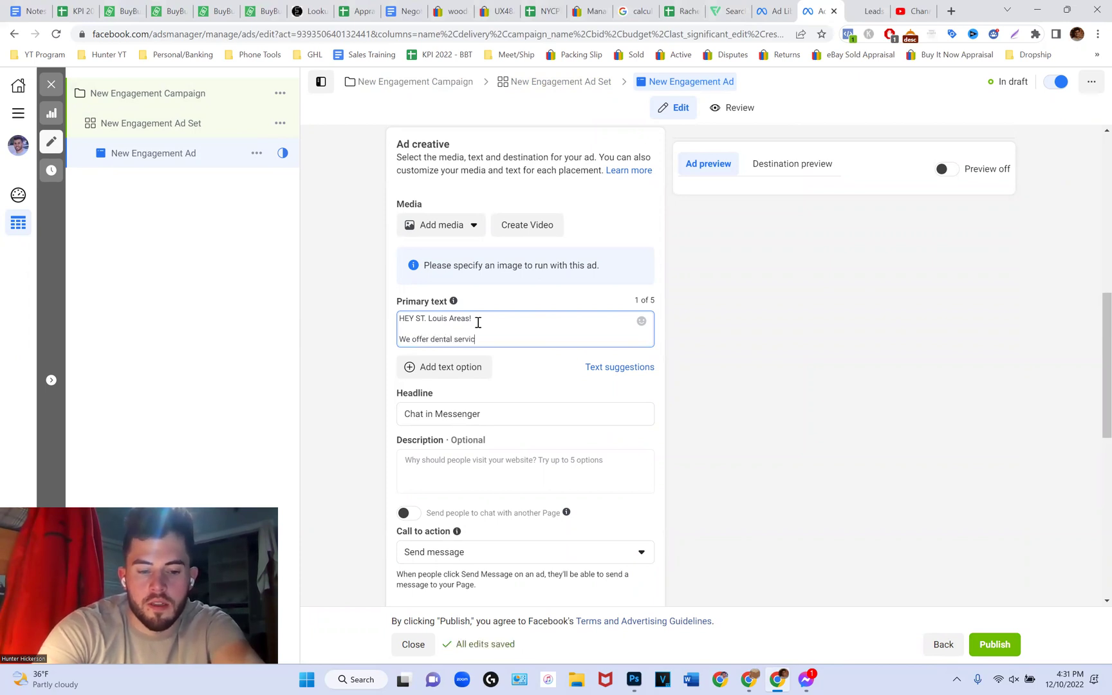
text(es nea)
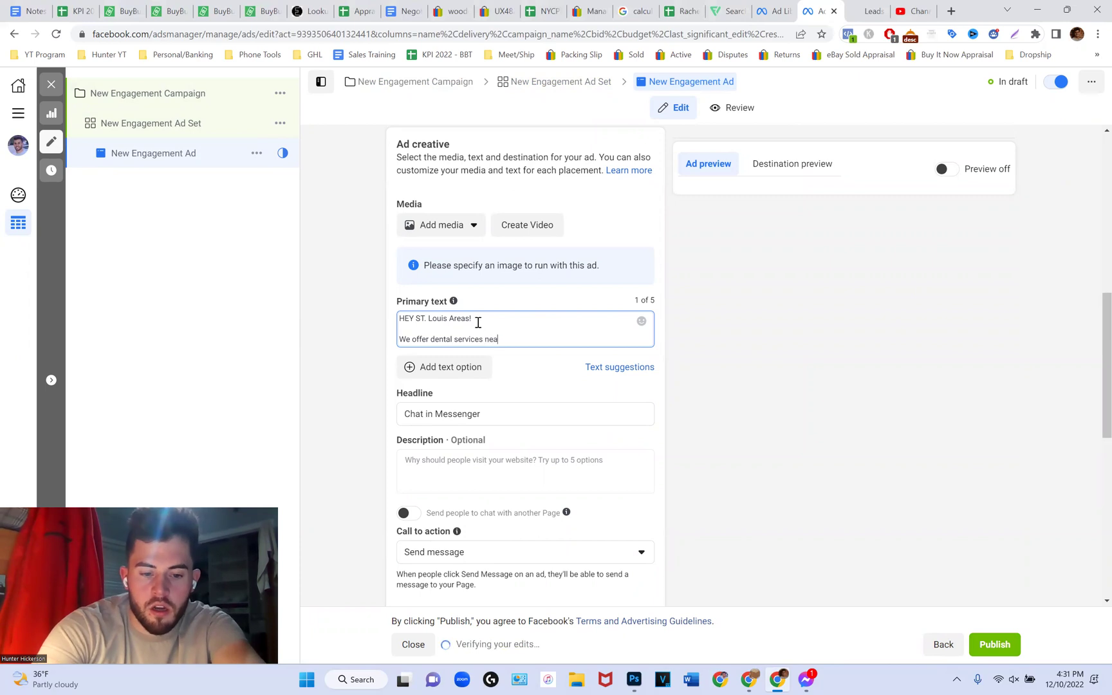
text(r you!)
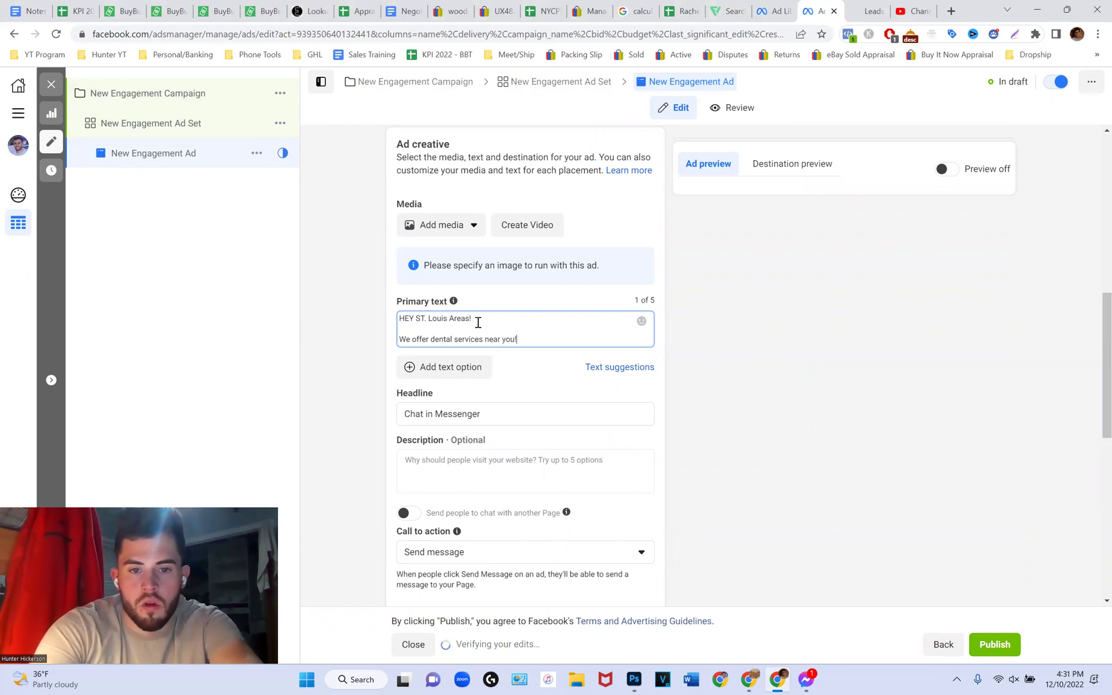
key(Return)
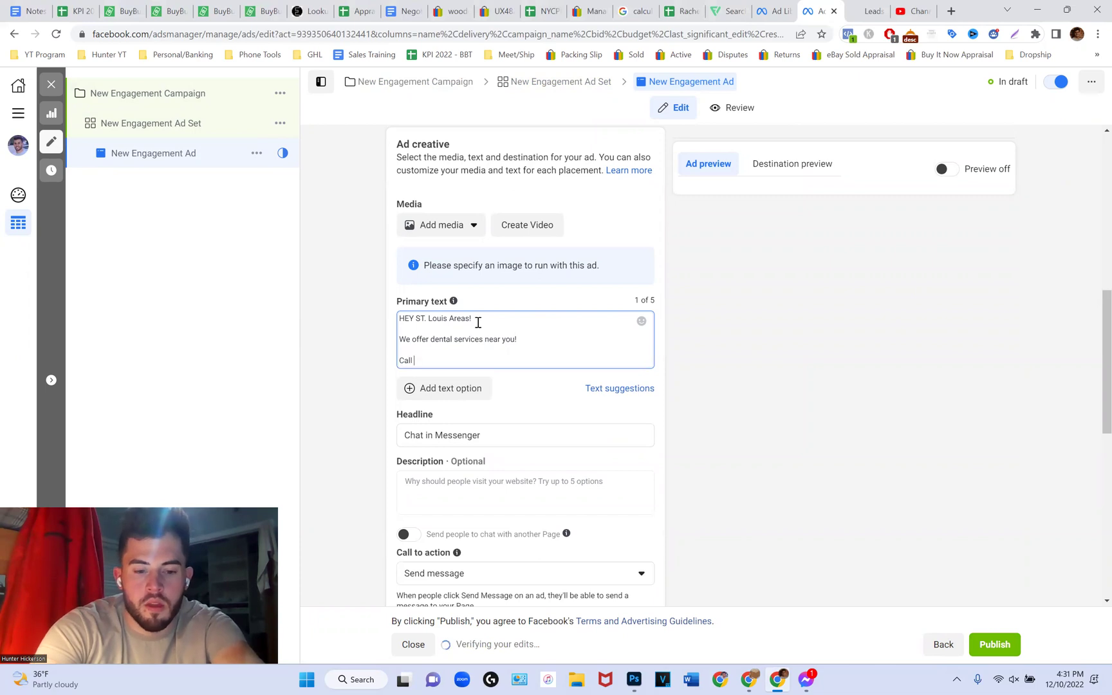
text(Call text 555-555-5555)
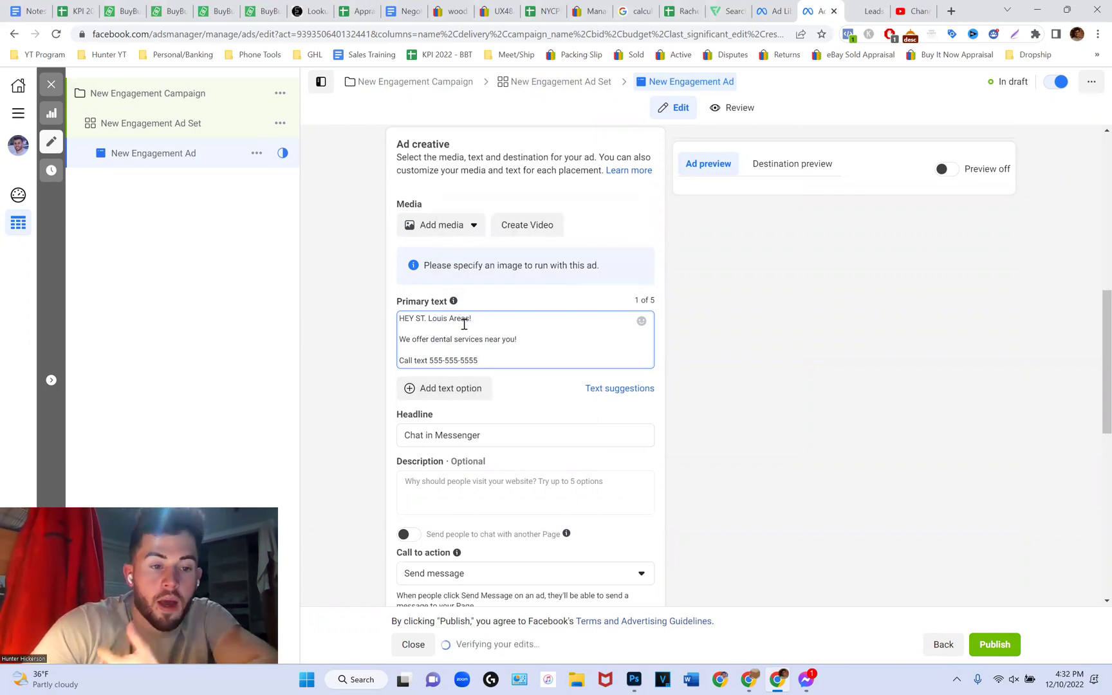
- Insert "and nearby" into the primary text's greeting so it reads "HEY ST. Louis and nearby Areas!"
drag(472, 319, 397, 311)
click(432, 319)
shift+click(415, 318)
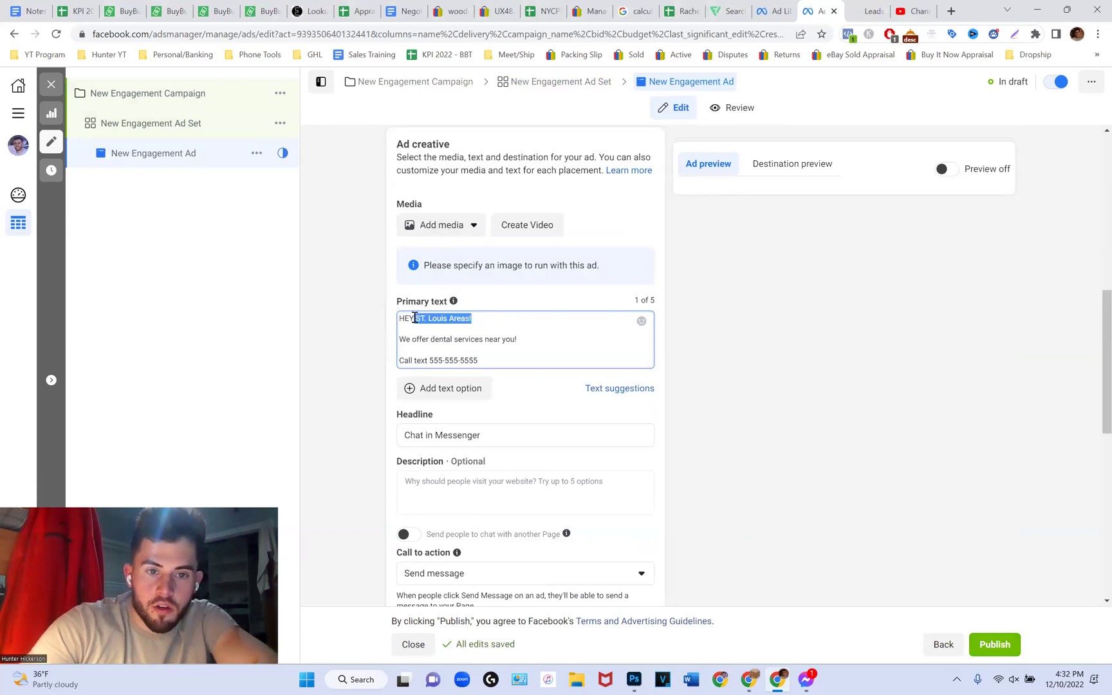
click(462, 343)
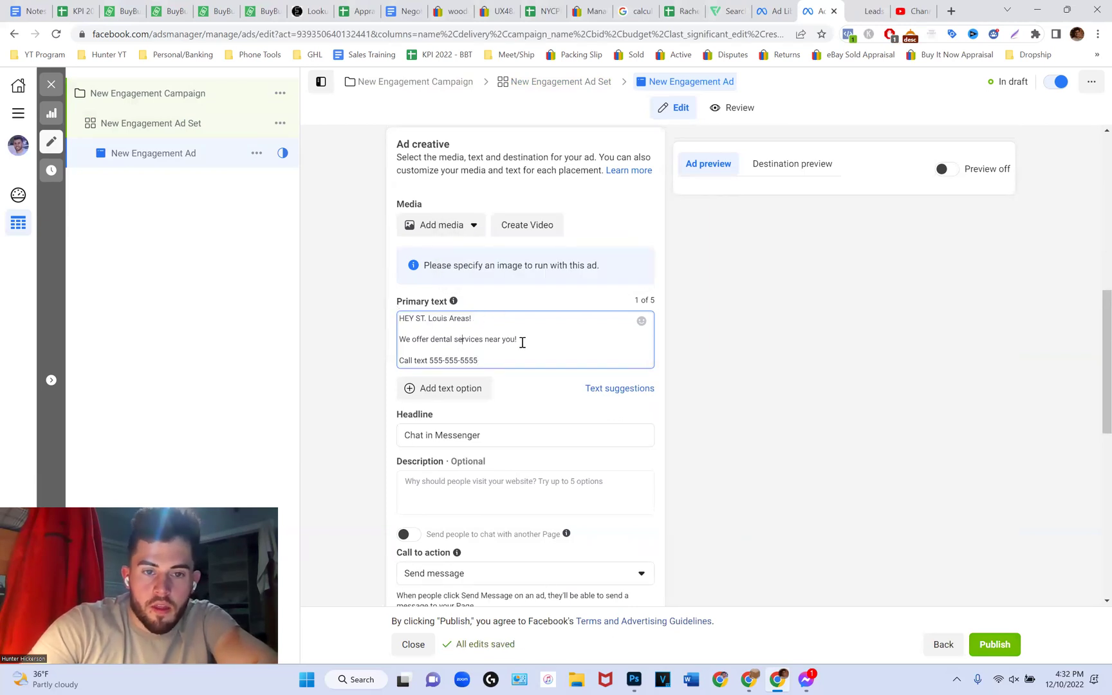
click(453, 319)
text(and nearby)
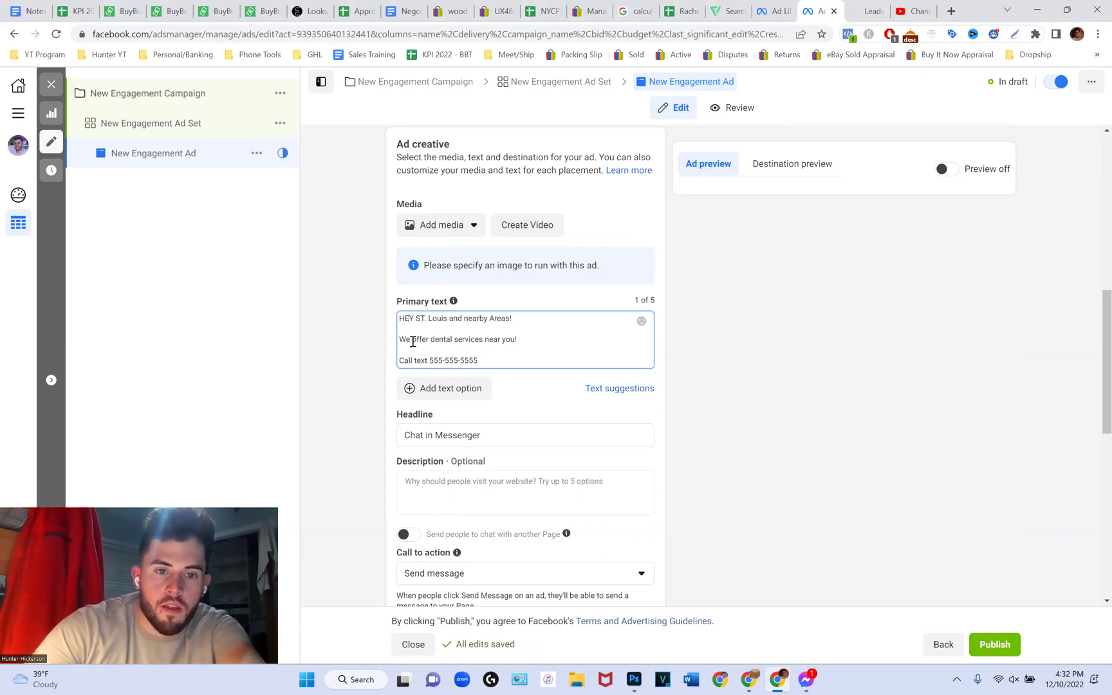
drag(404, 339, 520, 345)
click(525, 342)
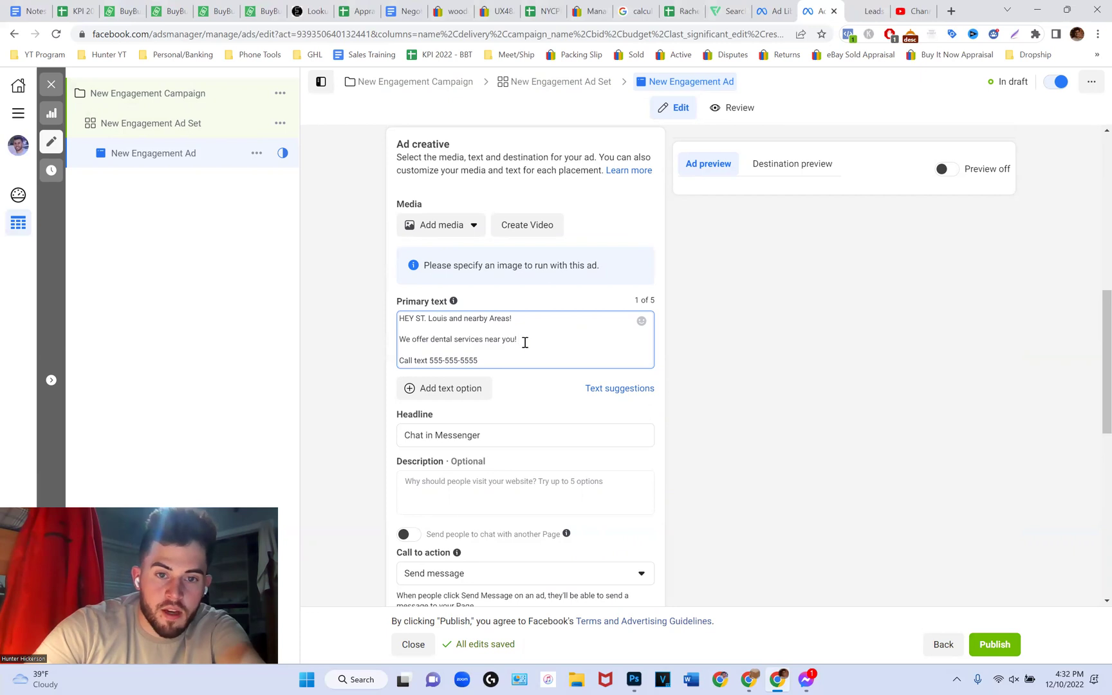
key(Return)
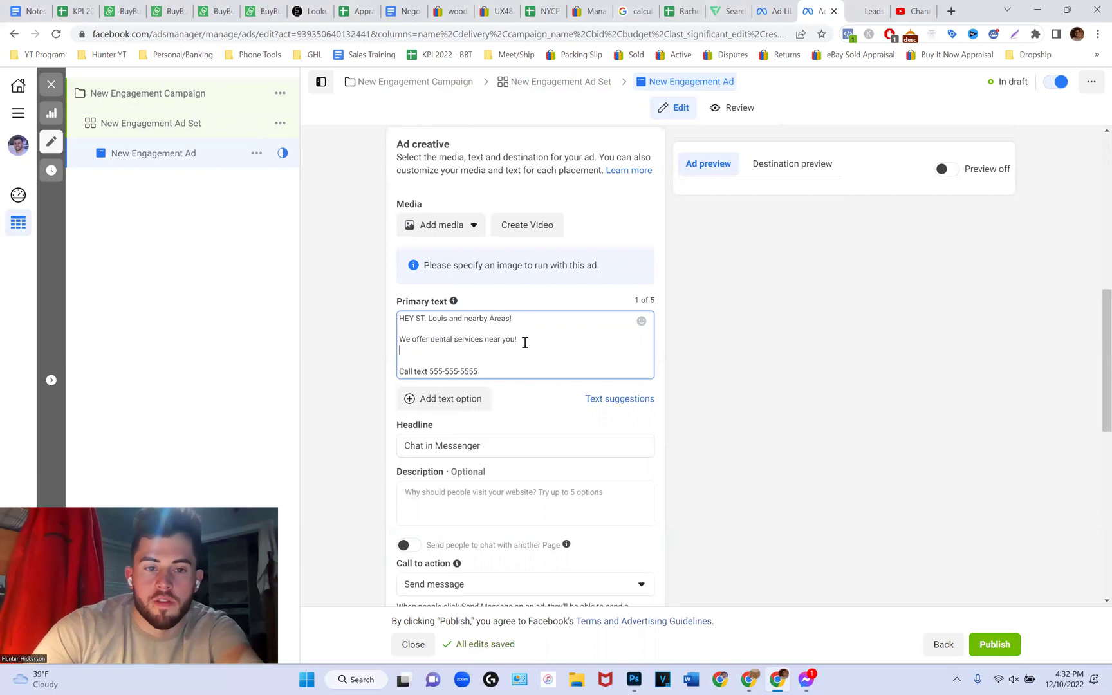
key(BackSpace)
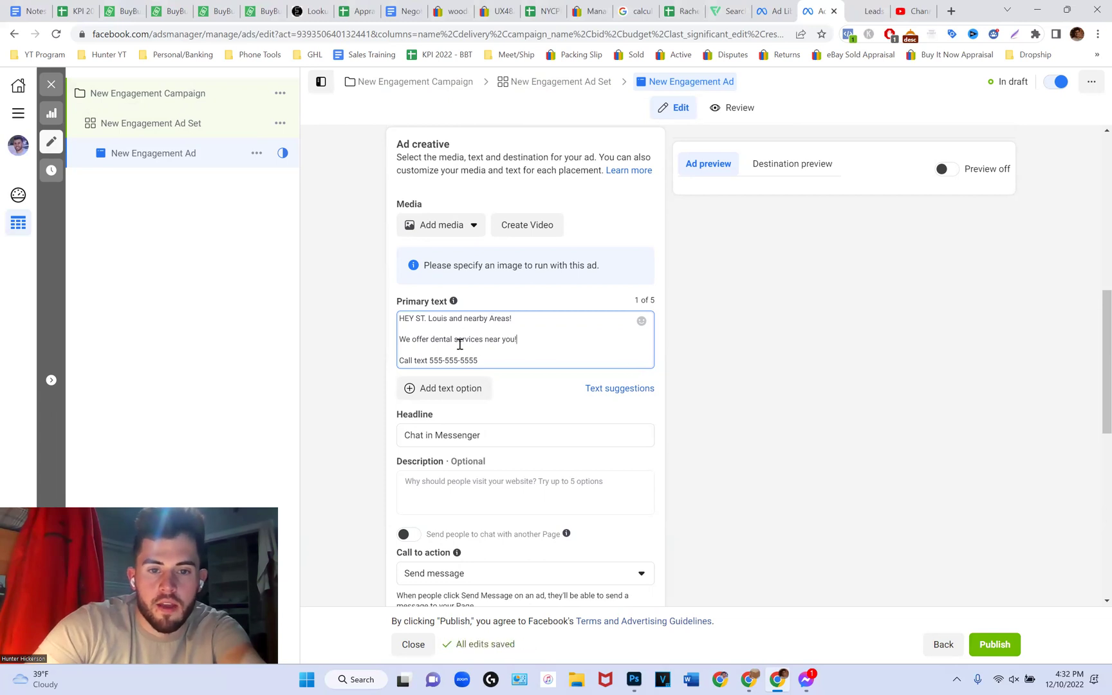
drag(481, 364, 420, 362)
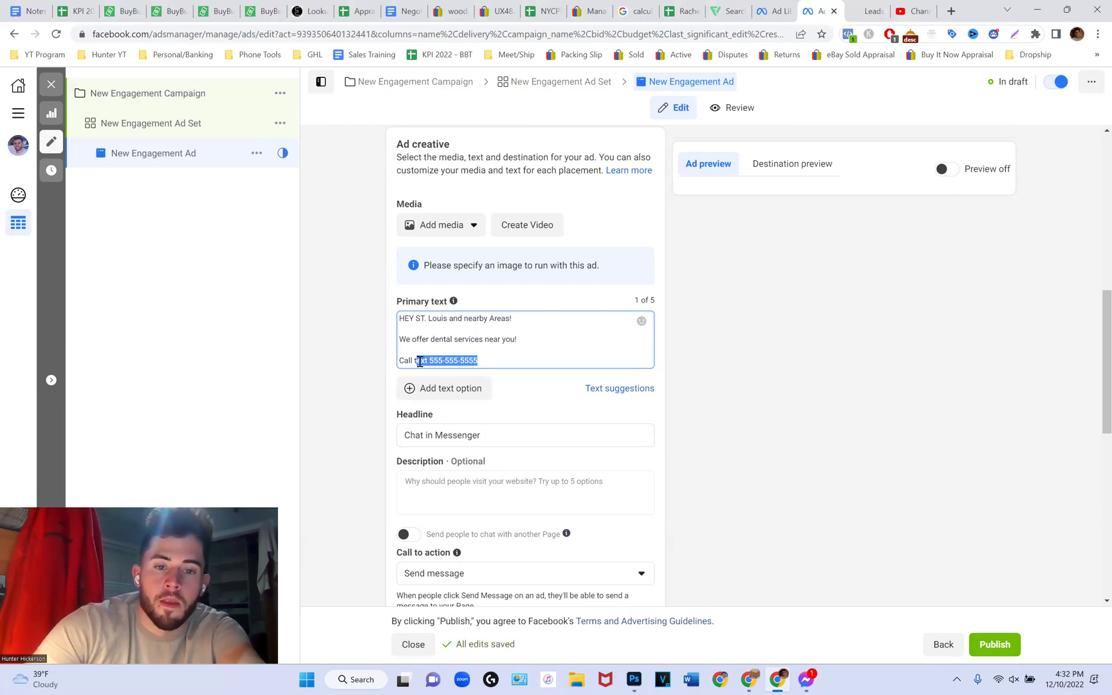
click(744, 357)
- Replace the ad's default headline with "Call/text" followed by the contact phone number
scroll(528, 354, down, 3)
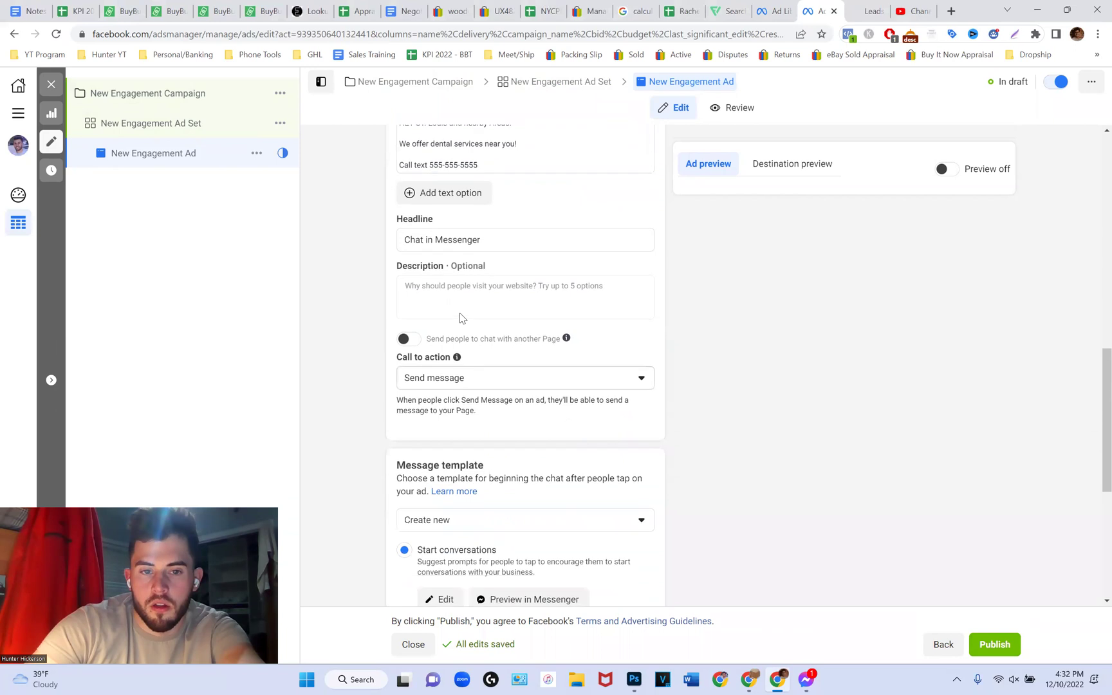
click(446, 233)
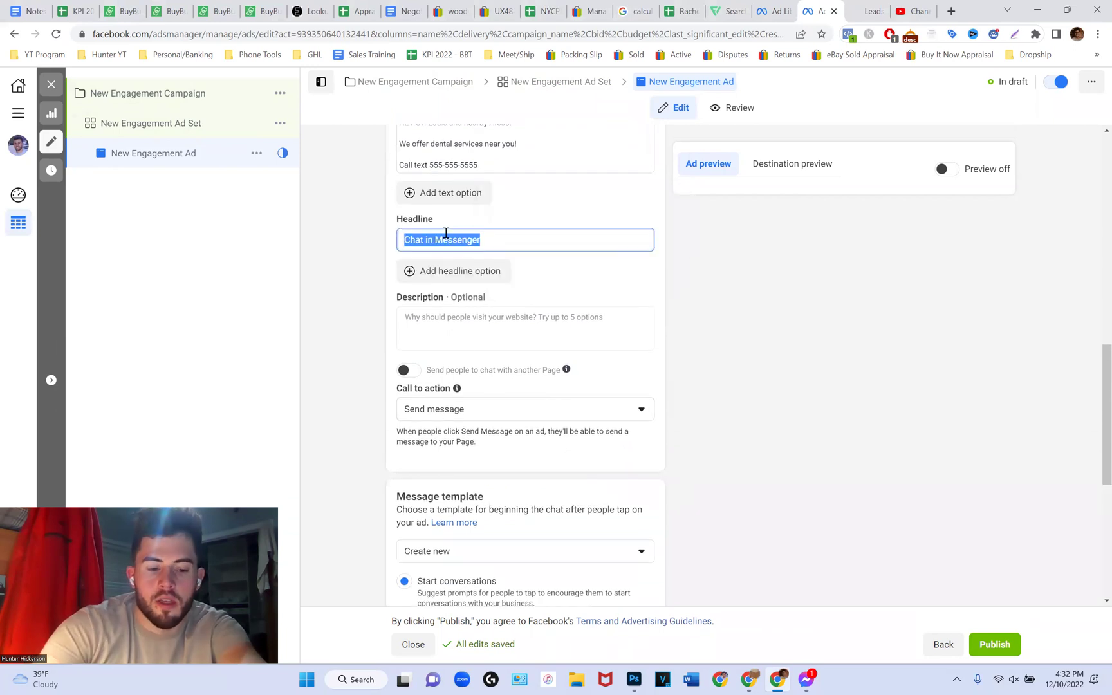
text(Call/text 555-555-5555)
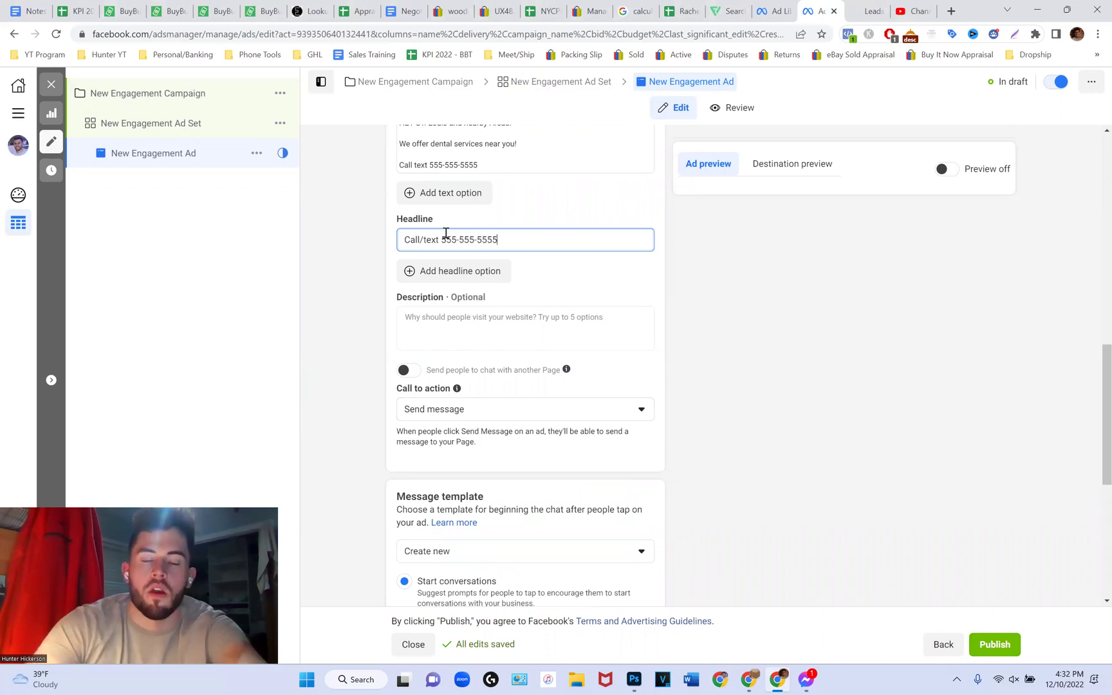
click(695, 268)
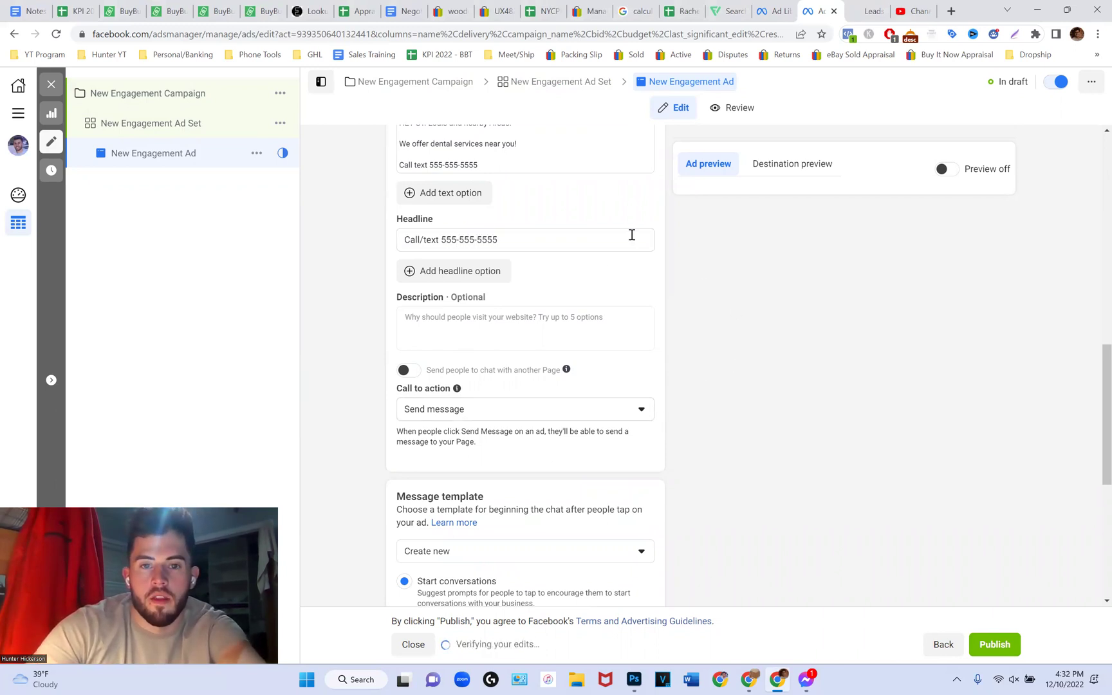
scroll(734, 393, up, 3)
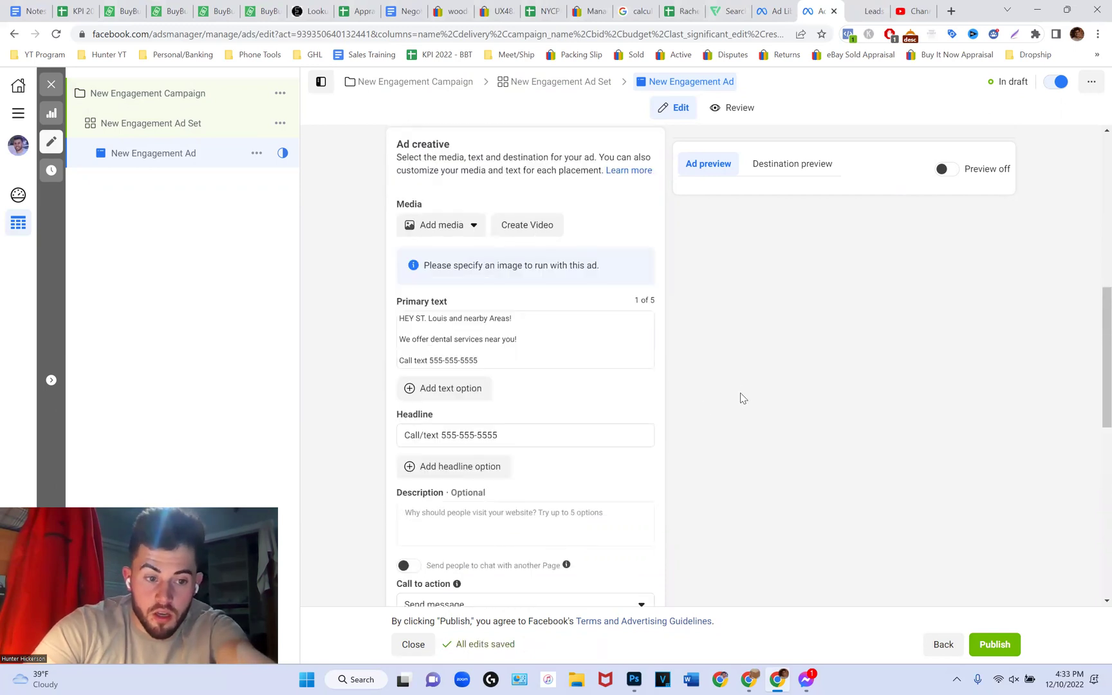
click(579, 433)
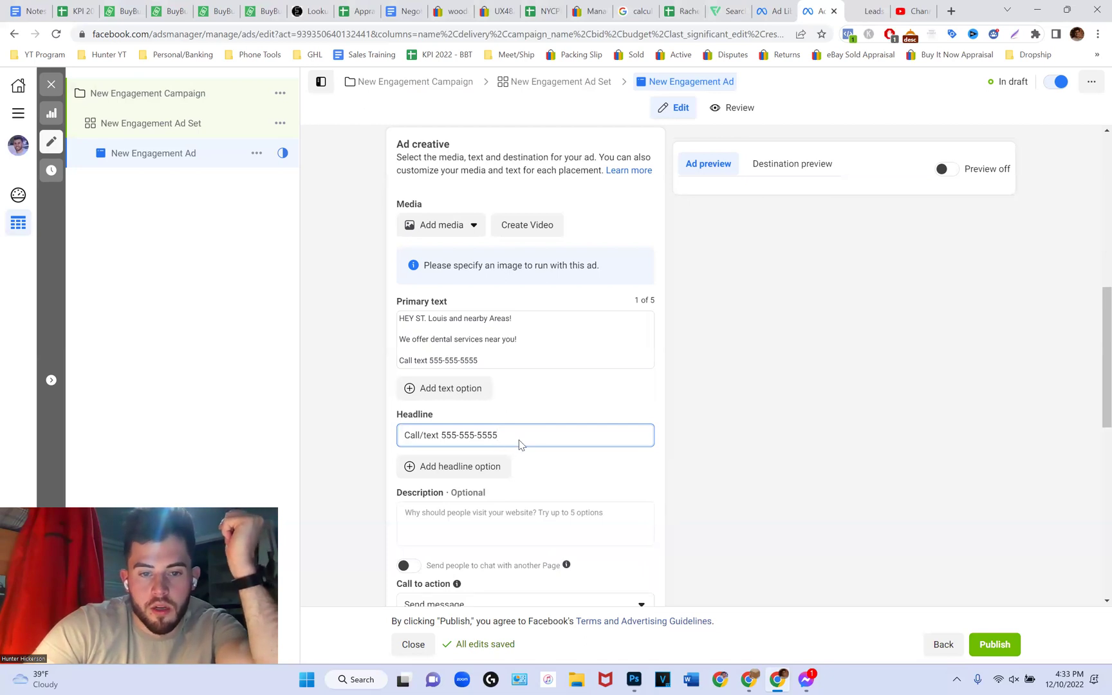
- Duplicate the New Engagement Ad into 4 copies within the original campaign, keeping existing reactions, comments and shares shown
scroll(644, 444, down, 2)
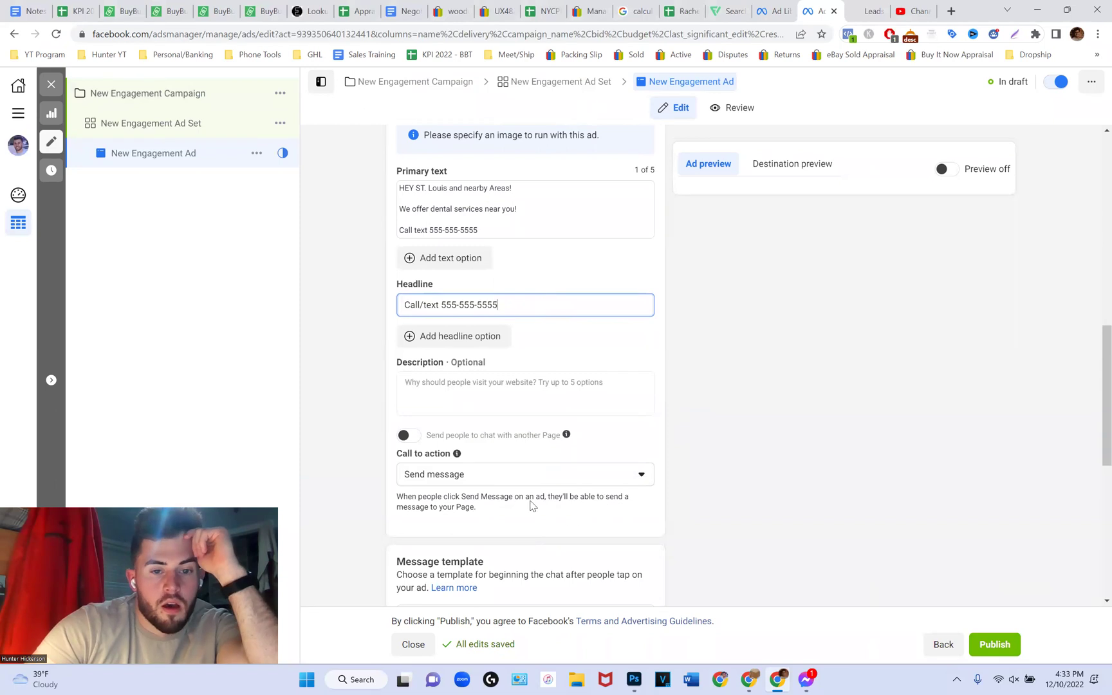
scroll(444, 493, down, 4)
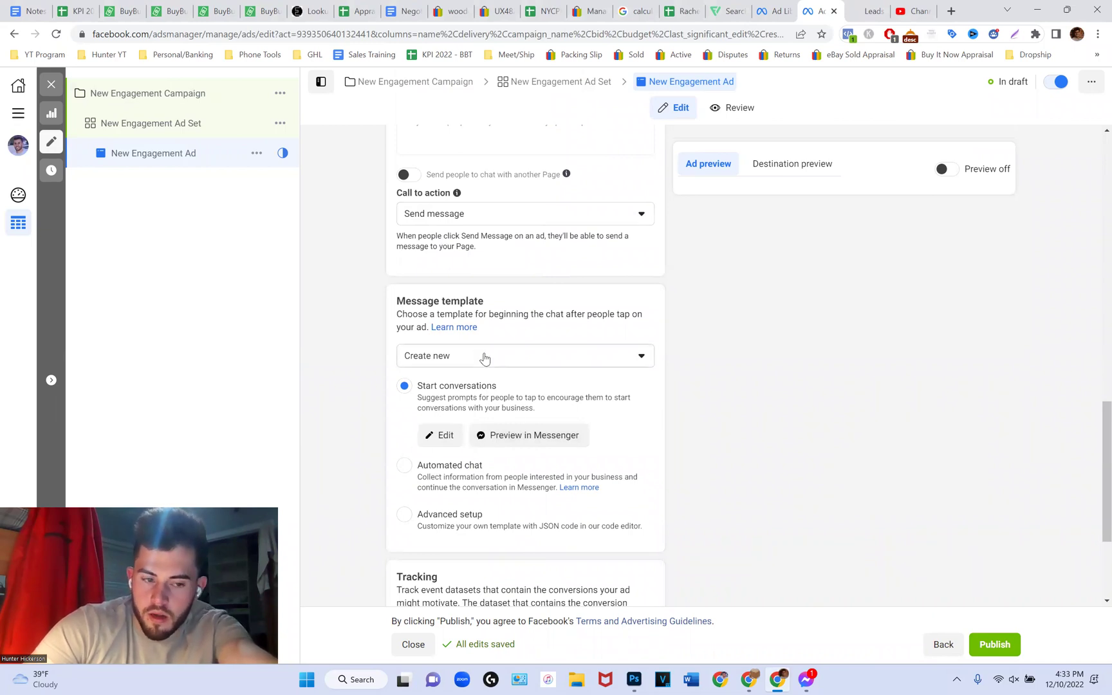
scroll(486, 368, down, 3)
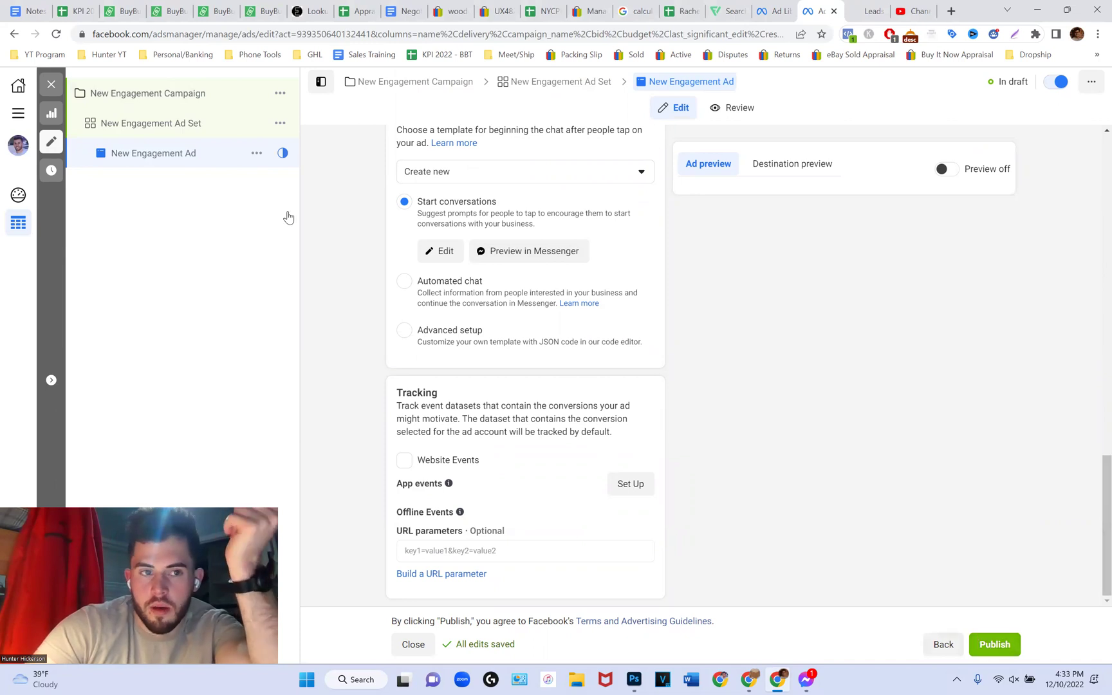
click(256, 153)
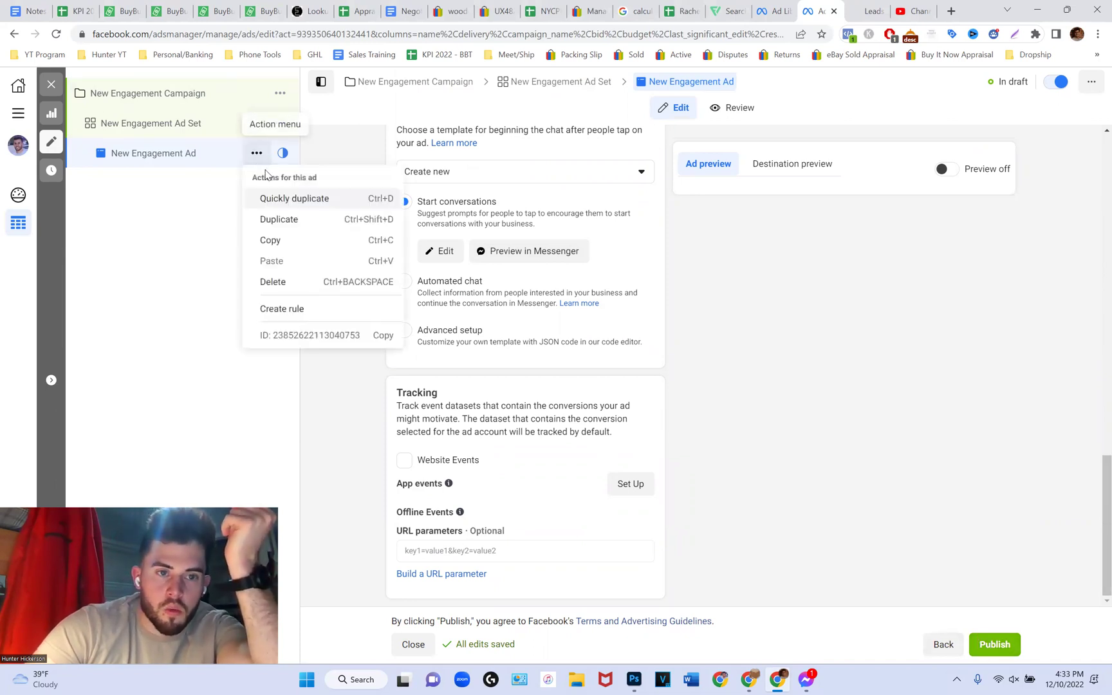
click(290, 220)
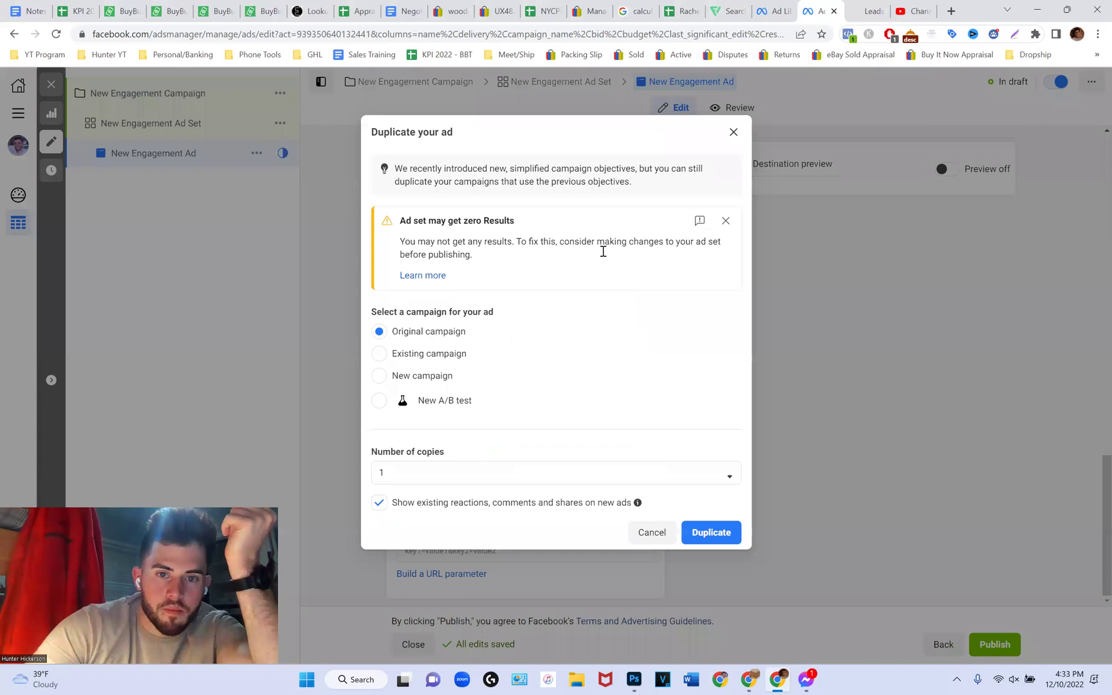
click(528, 479)
click(526, 477)
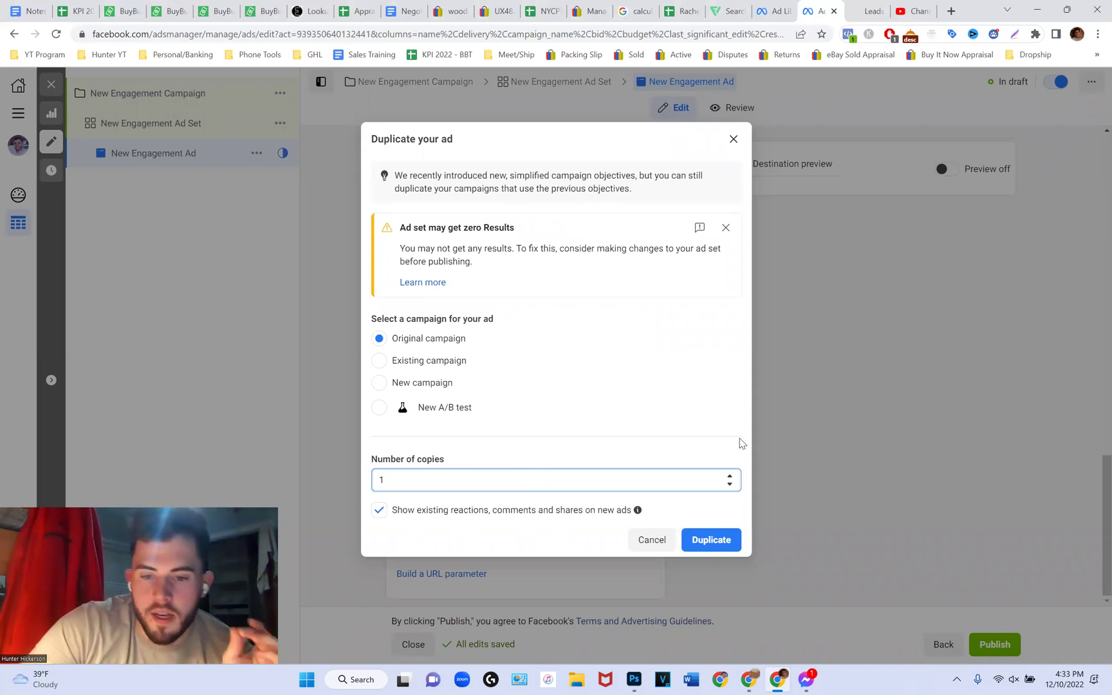
click(730, 476)
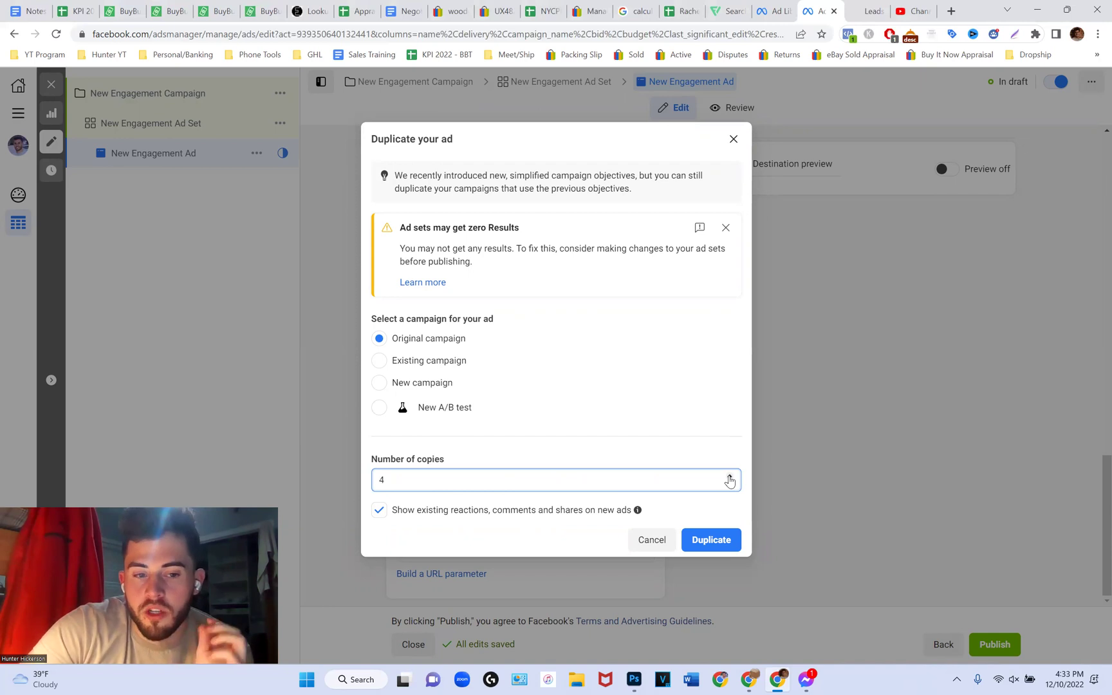
click(730, 484)
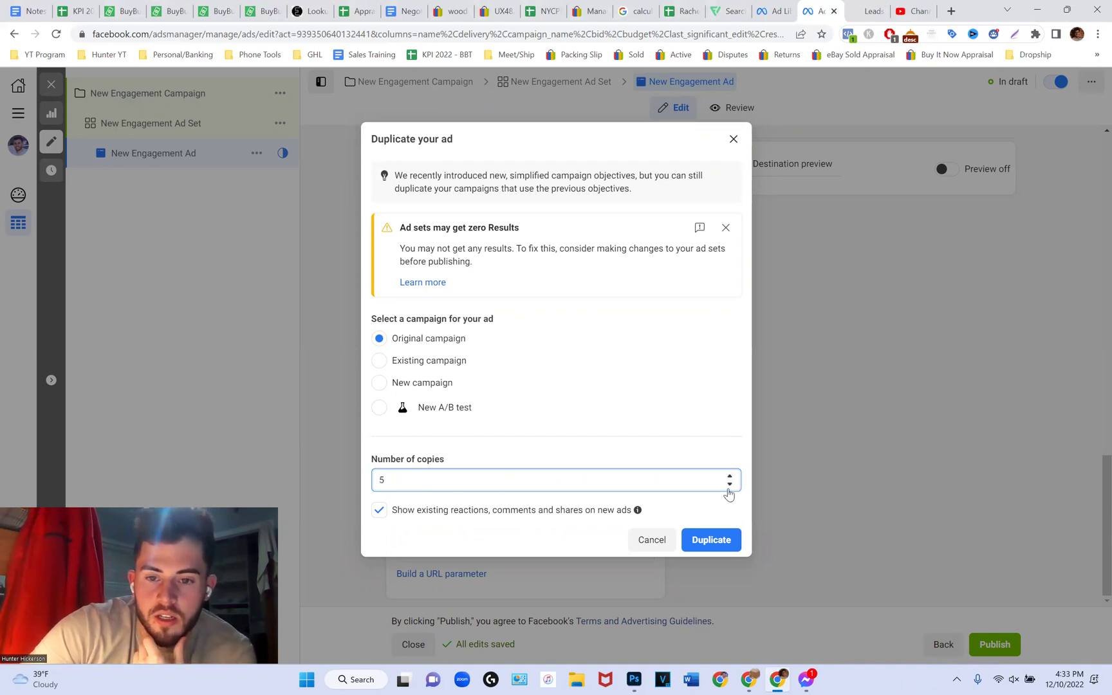
click(721, 540)
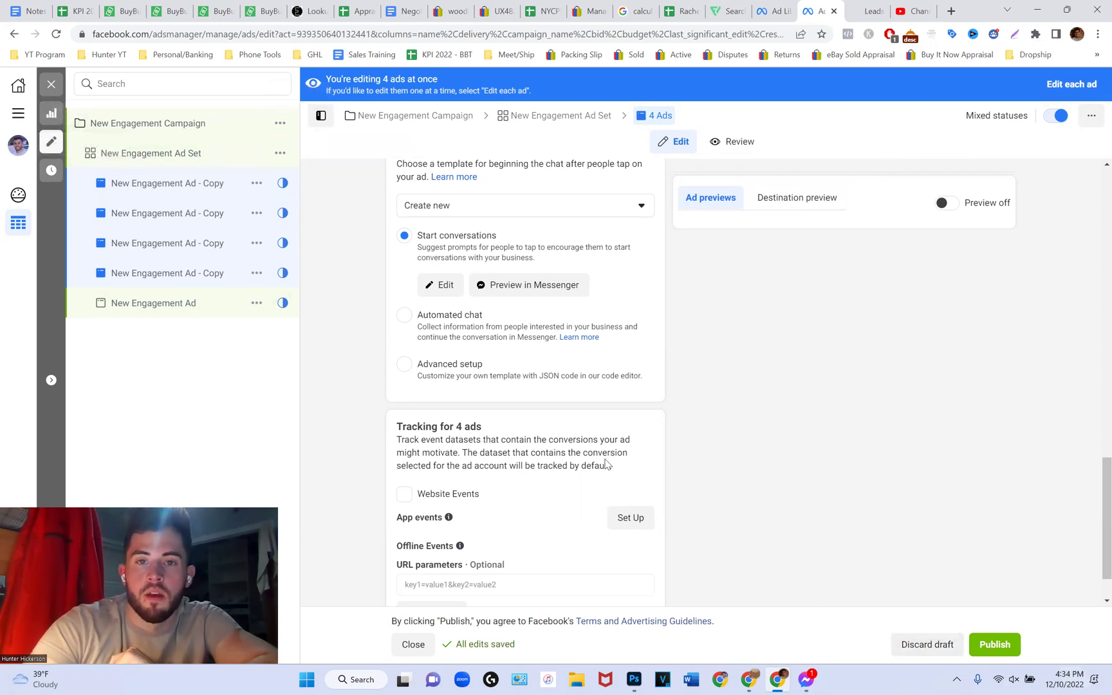
- Switch to the Meta Ad Library to look over other dentist ads, and return to the duplicated ads in Ads Manager
click(776, 11)
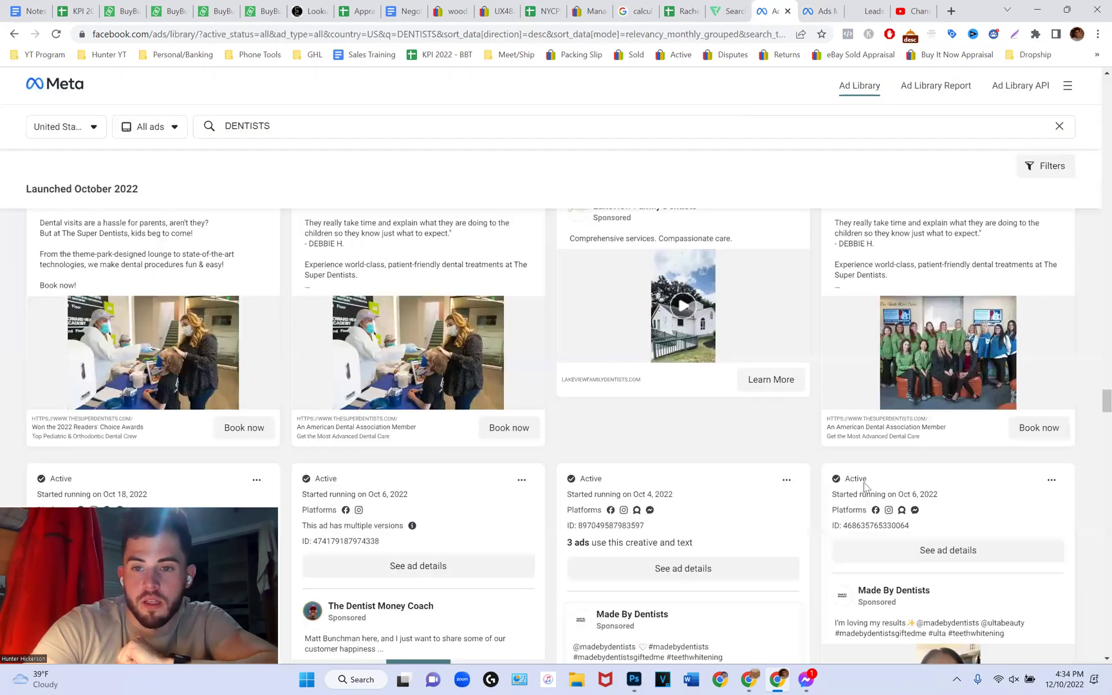
scroll(766, 412, down, 6)
scroll(776, 424, up, 4)
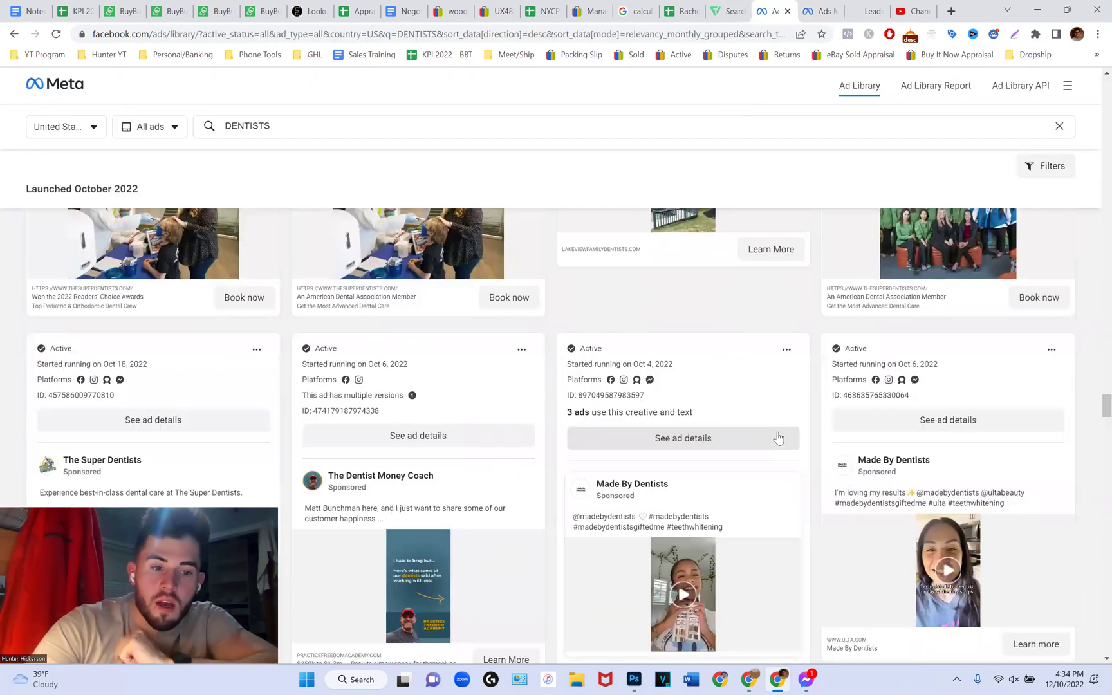
click(827, 11)
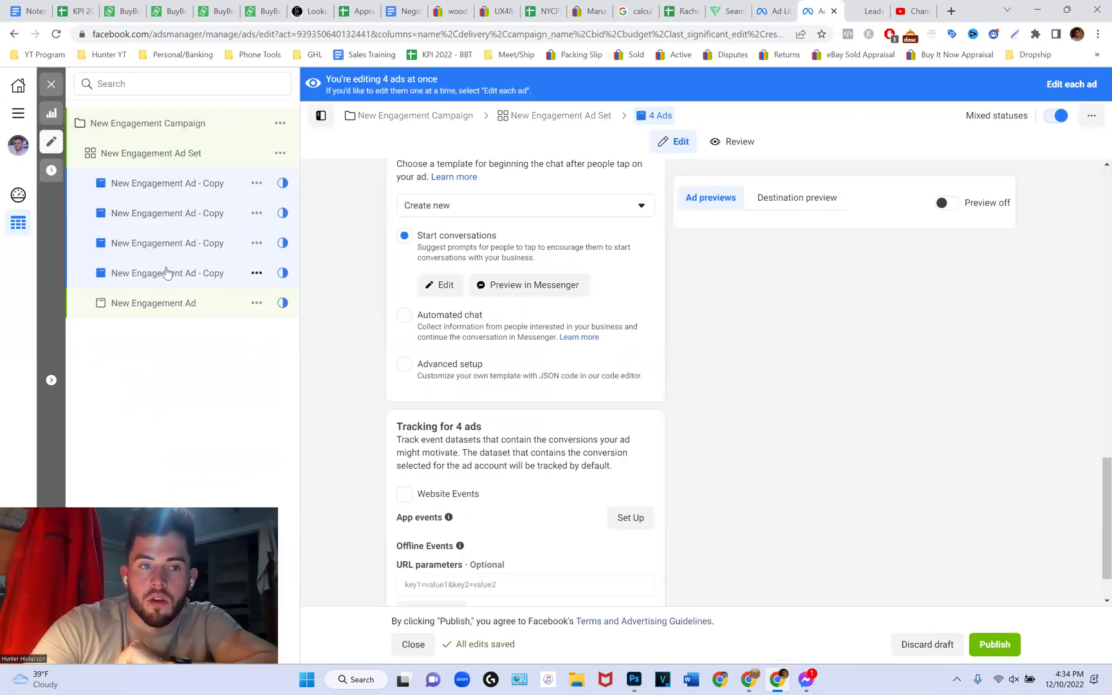